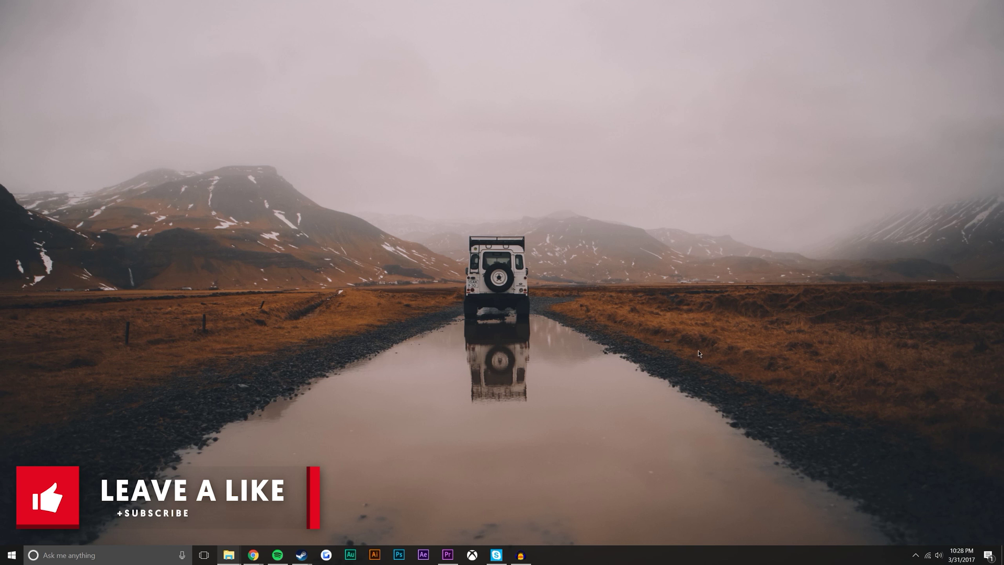
Bring the Premiere Pro window with the T048 project to the front from the taskbar
{"action": "left_click", "coordinate": [448, 558]}
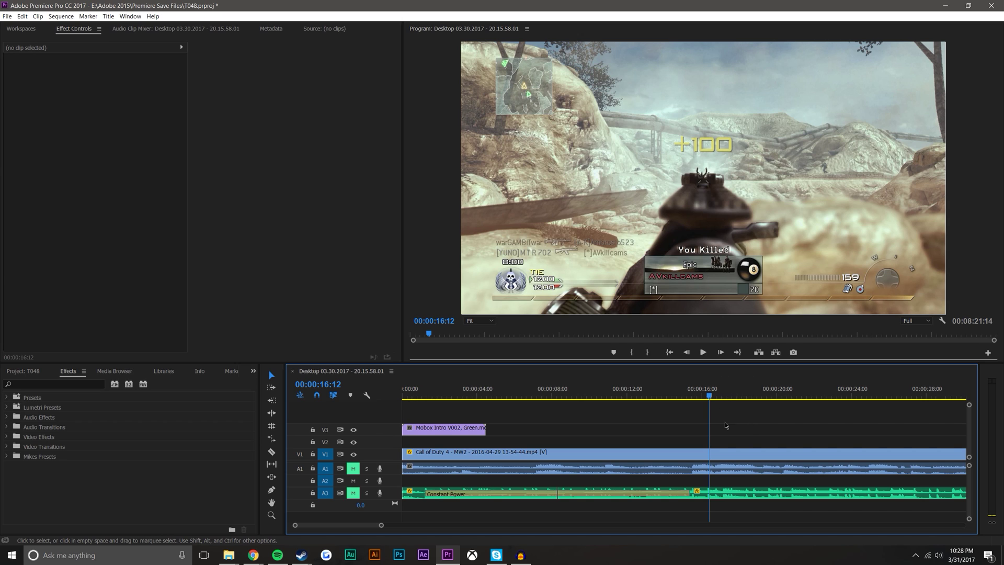
Scrub from the MOBOX intro through the Call of Duty gameplay to the 00:00:10:26 kill
{"action": "left_click_drag", "start_coordinate": [681, 401], "coordinate": [455, 403]}
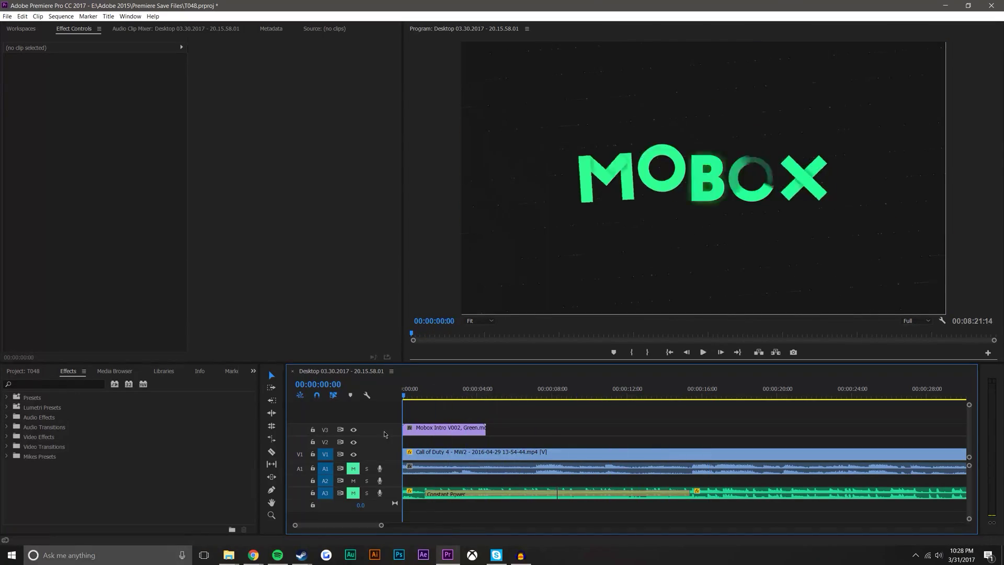
{"action": "left_click", "coordinate": [469, 397]}
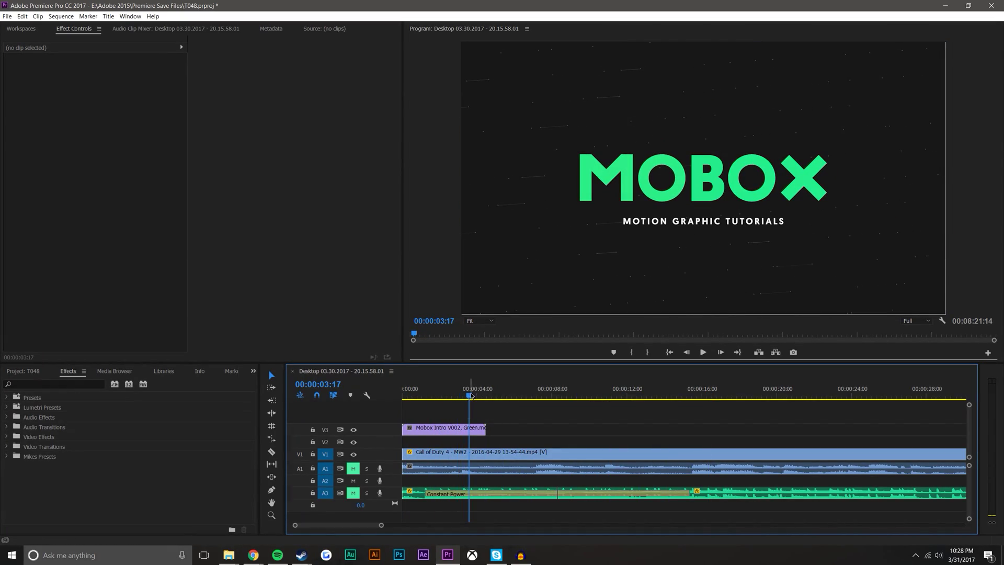
{"action": "left_click_drag", "start_coordinate": [471, 393], "coordinate": [609, 407]}
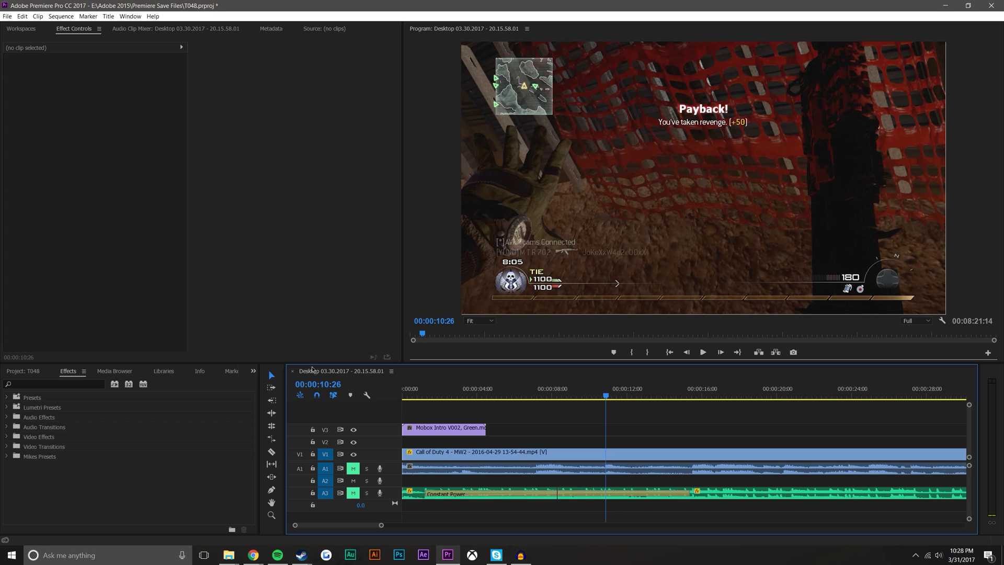
Razor the V1 gameplay clip at 00:00:10:26 and 00:00:12:27 to isolate the kill
{"action": "key", "text": "c"}
{"action": "left_click", "coordinate": [607, 453]}
{"action": "mouse_move", "coordinate": [610, 400]}
{"action": "left_mouse_down"}
{"action": "mouse_move", "coordinate": [644, 400]}
{"action": "mouse_move", "coordinate": [607, 401]}
{"action": "left_mouse_up"}
{"action": "left_click", "coordinate": [643, 453]}
{"action": "key", "text": "v"}
Replace the short middle gameplay piece with an After Effects composition
{"action": "left_click", "coordinate": [616, 400]}
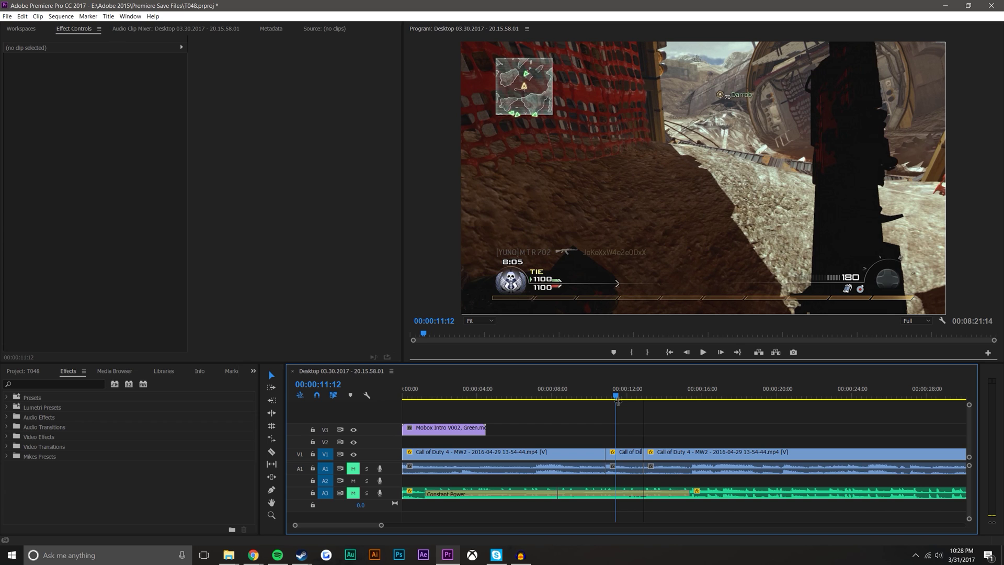
{"action": "right_click", "coordinate": [630, 455]}
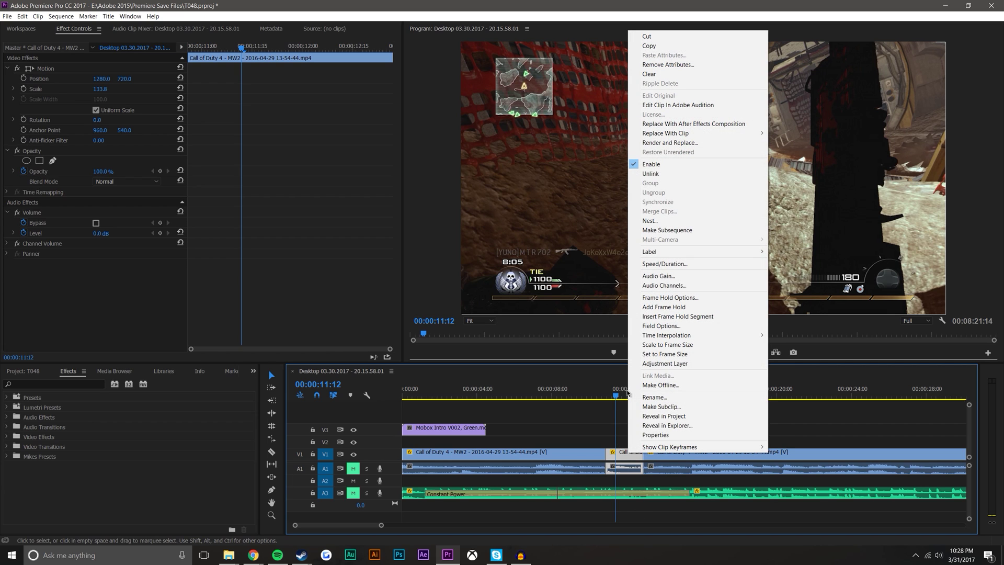
{"action": "left_click", "coordinate": [674, 129]}
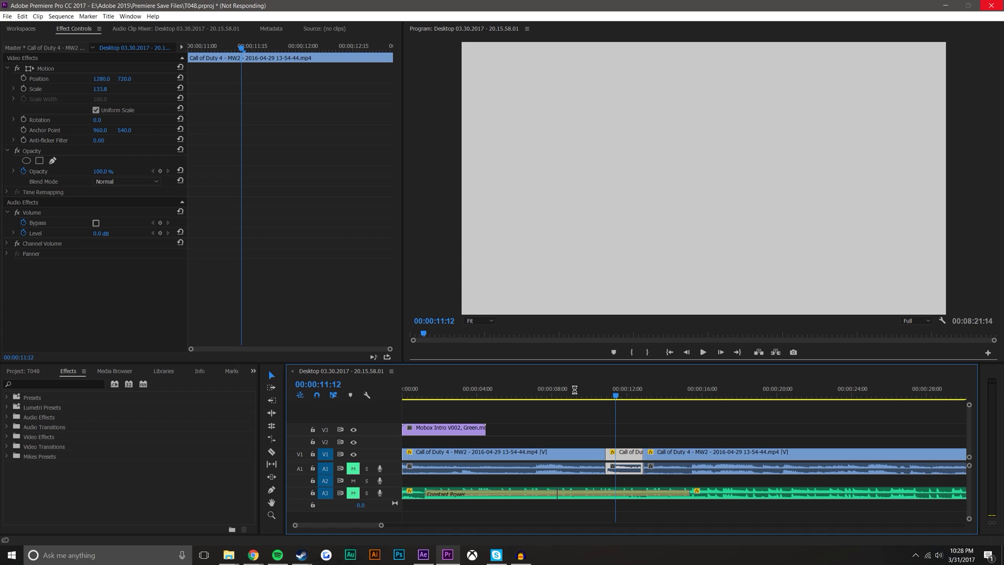
Dismiss the disk cache warning in After Effects and save the project over T048.aep
{"action": "left_click", "coordinate": [424, 555]}
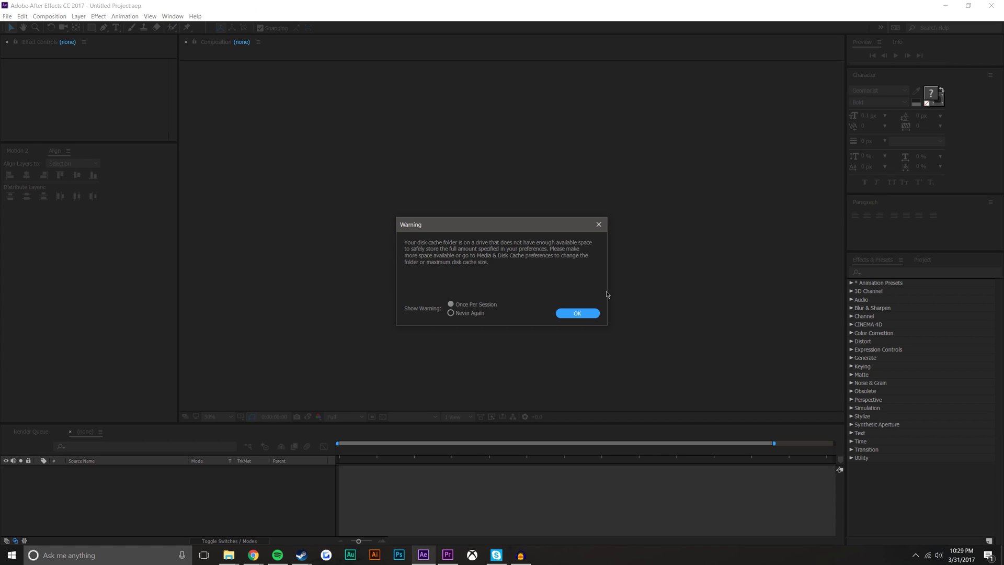
{"action": "left_click", "coordinate": [587, 315]}
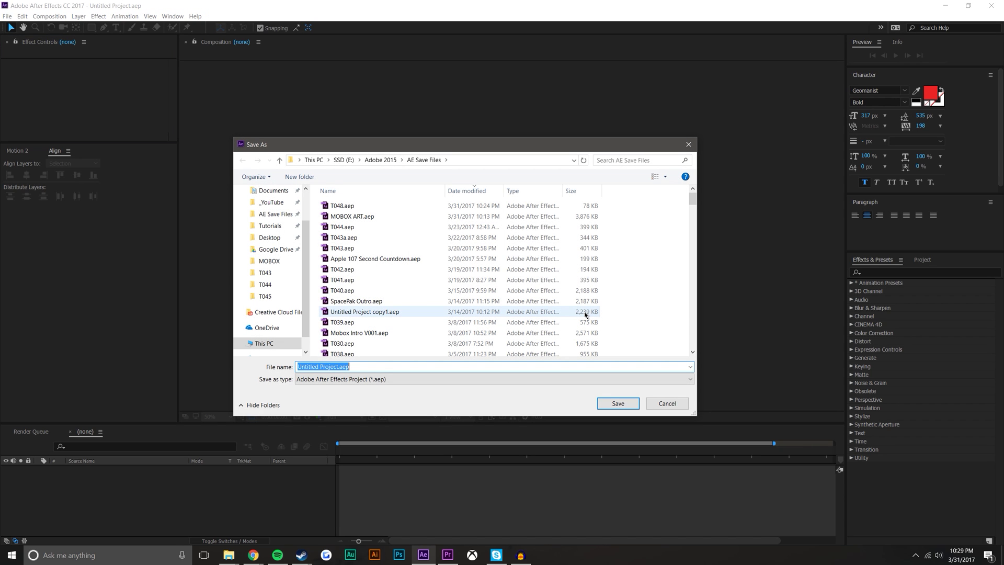
{"action": "left_click", "coordinate": [335, 207]}
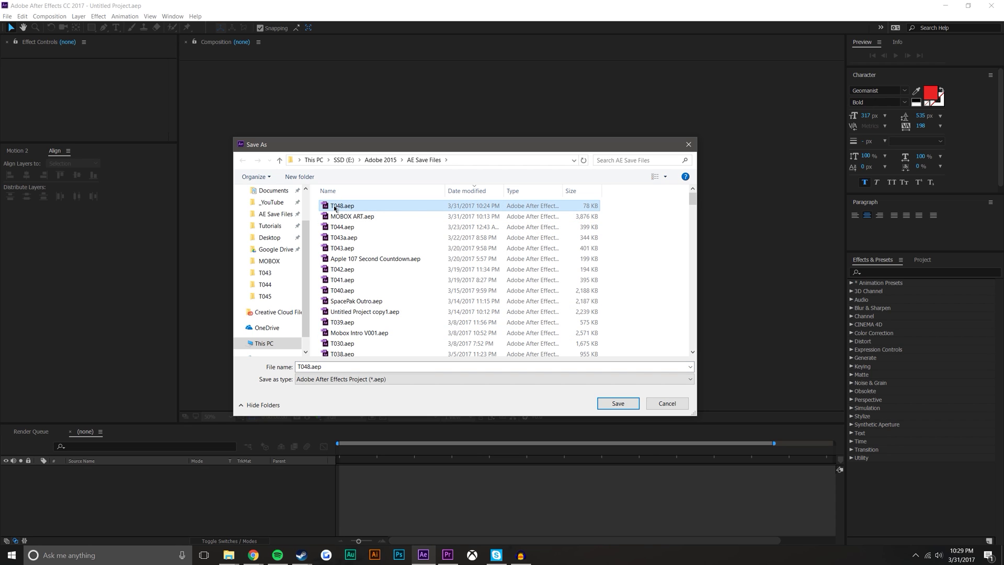
{"action": "left_click", "coordinate": [618, 403]}
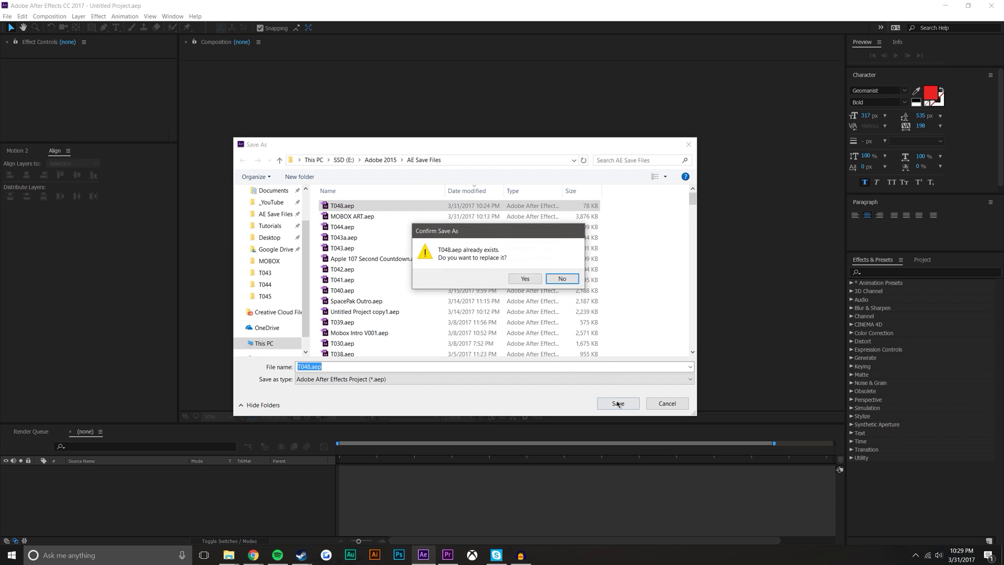
{"action": "left_click", "coordinate": [523, 281]}
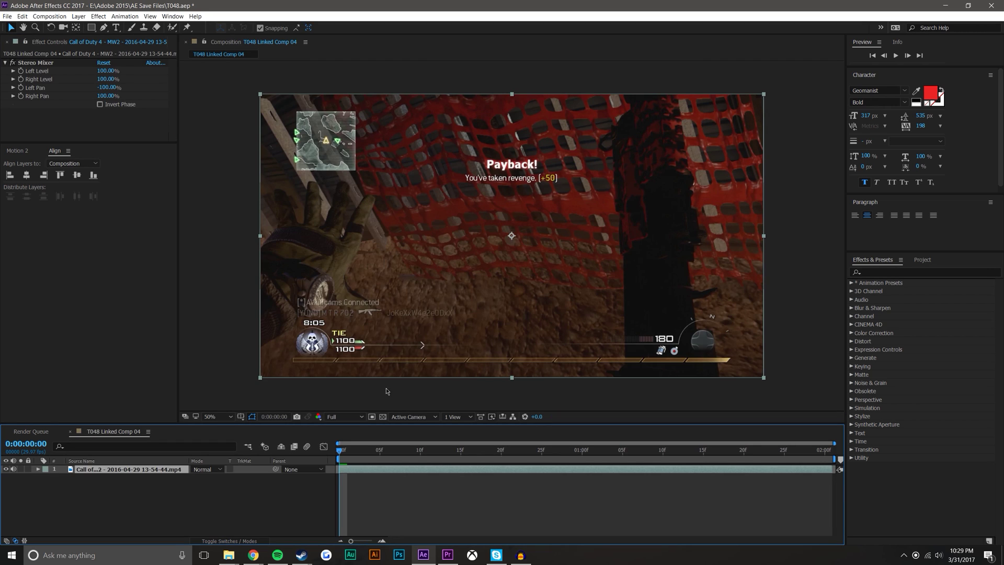
Preview T048 Linked Comp 04 and check its 2560x1440, 0:00:02:01 composition settings
{"action": "left_click", "coordinate": [186, 507]}
{"action": "left_click_drag", "start_coordinate": [340, 456], "coordinate": [253, 494]}
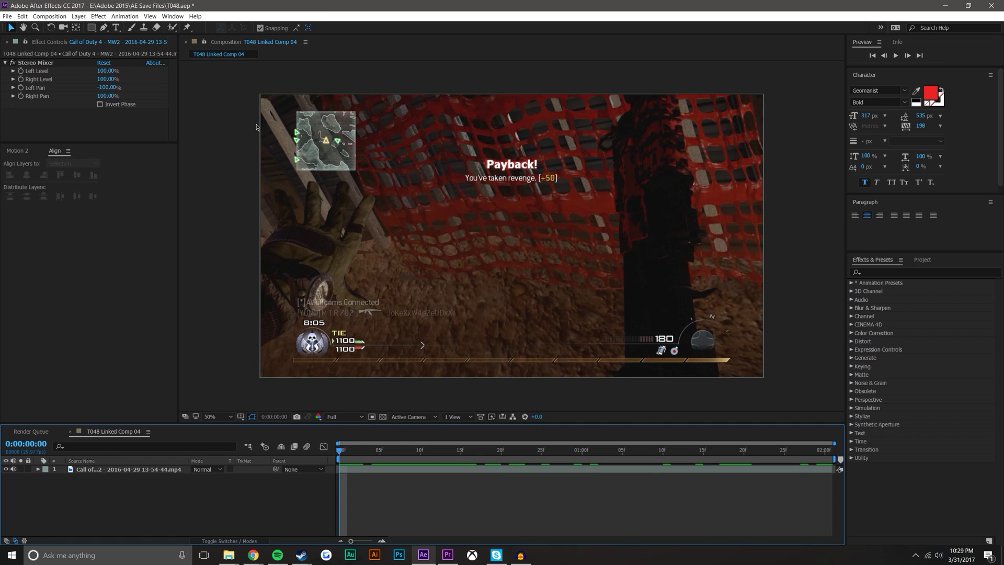
{"action": "left_click", "coordinate": [48, 16]}
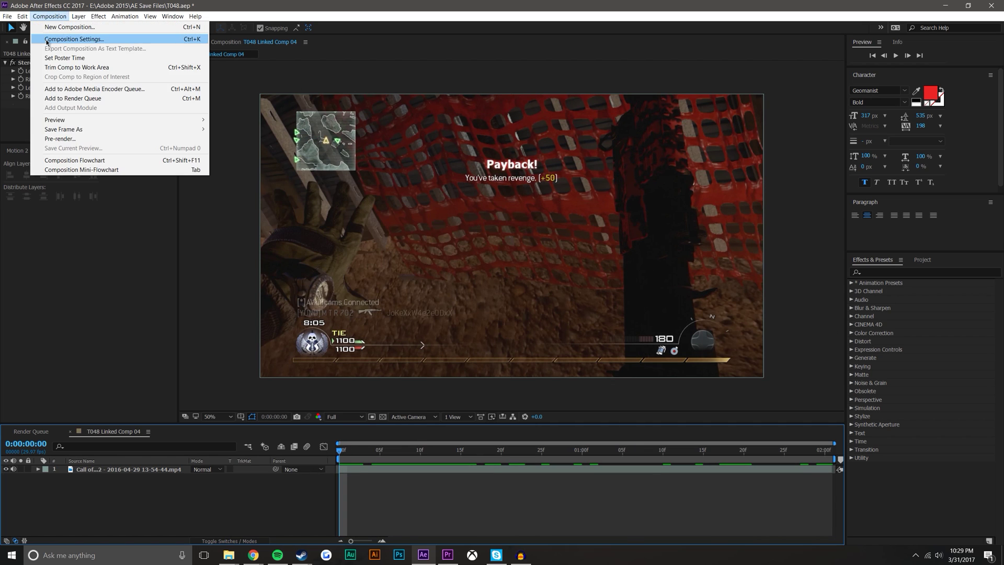
{"action": "left_click", "coordinate": [47, 40]}
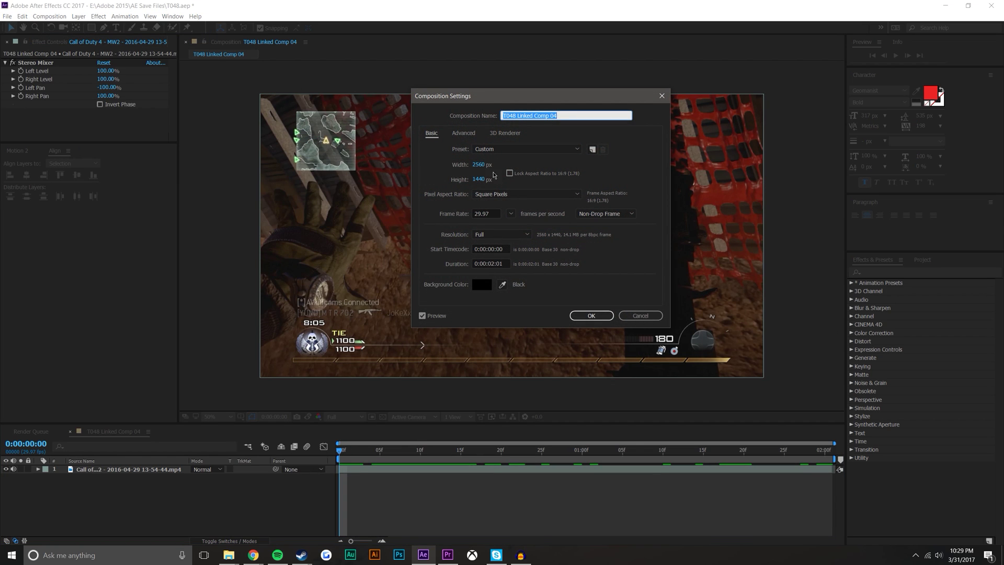
{"action": "left_click", "coordinate": [633, 318]}
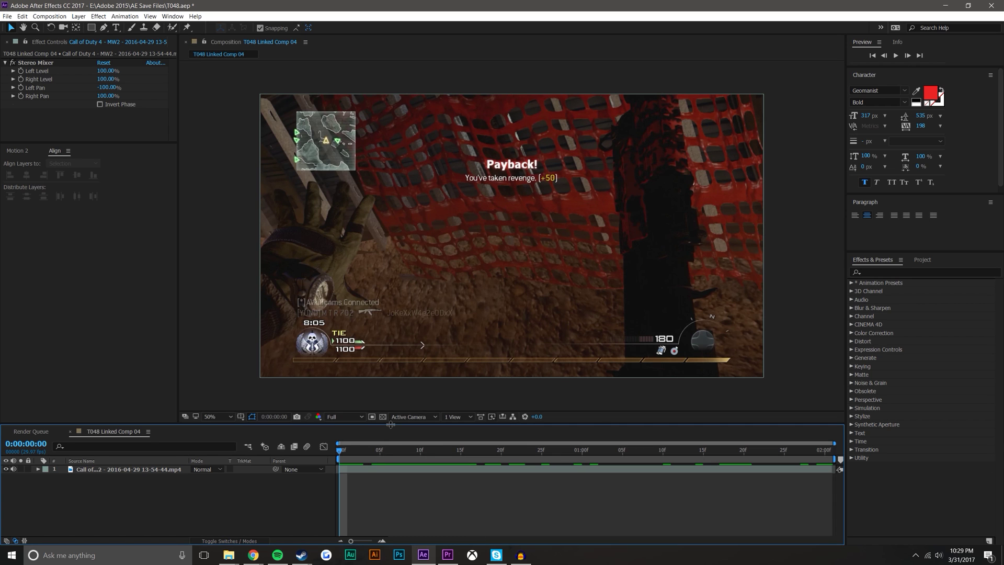
{"action": "left_click_drag", "start_coordinate": [394, 423], "coordinate": [398, 391]}
Search 'tv' and apply the Bad TV 2 - old preset to the gameplay, previewing frame 0:00:00:07
{"action": "left_click", "coordinate": [879, 272]}
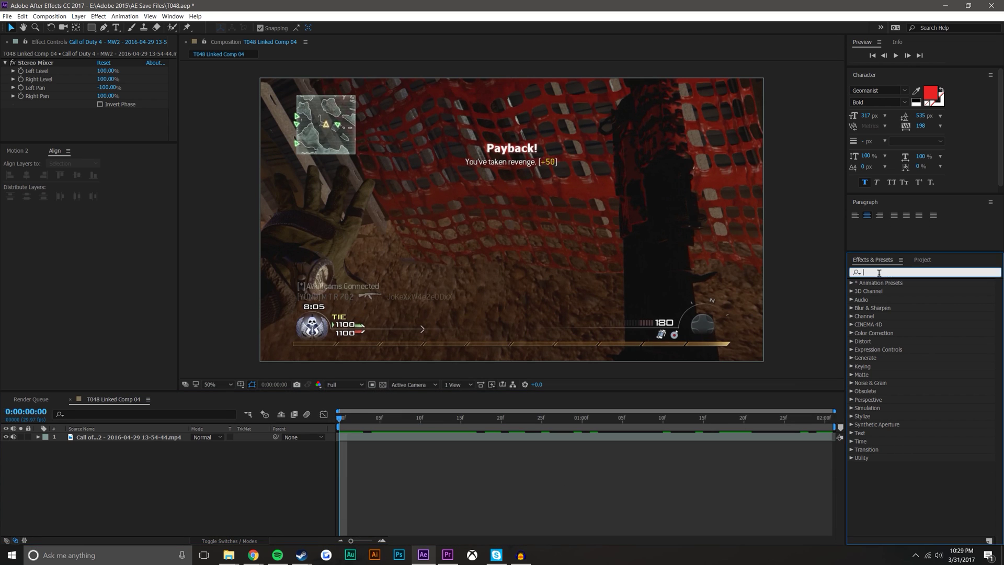
{"action": "type", "text": "tv"}
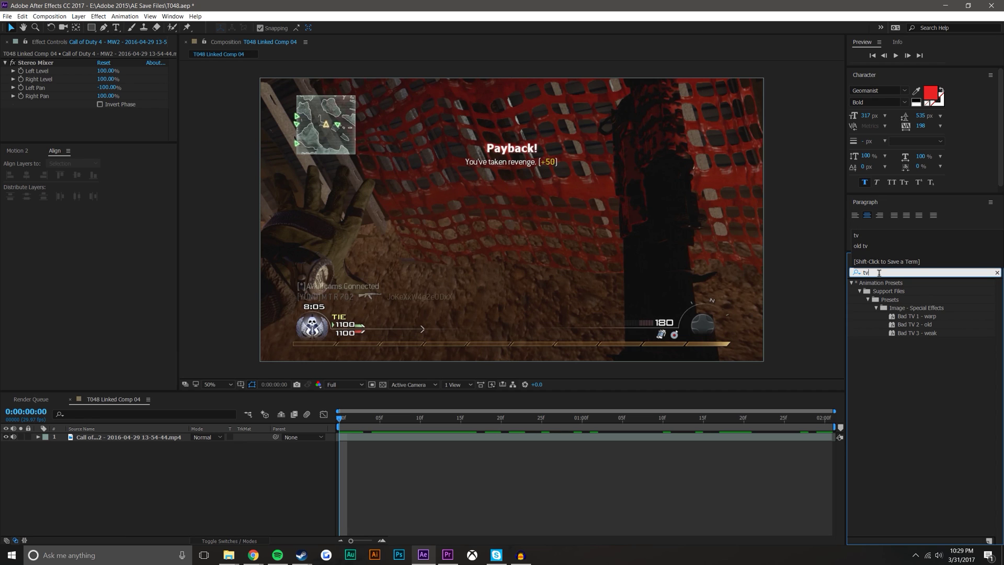
{"action": "key", "text": "Return"}
{"action": "left_click_drag", "start_coordinate": [910, 329], "coordinate": [623, 284]}
{"action": "left_click", "coordinate": [211, 511]}
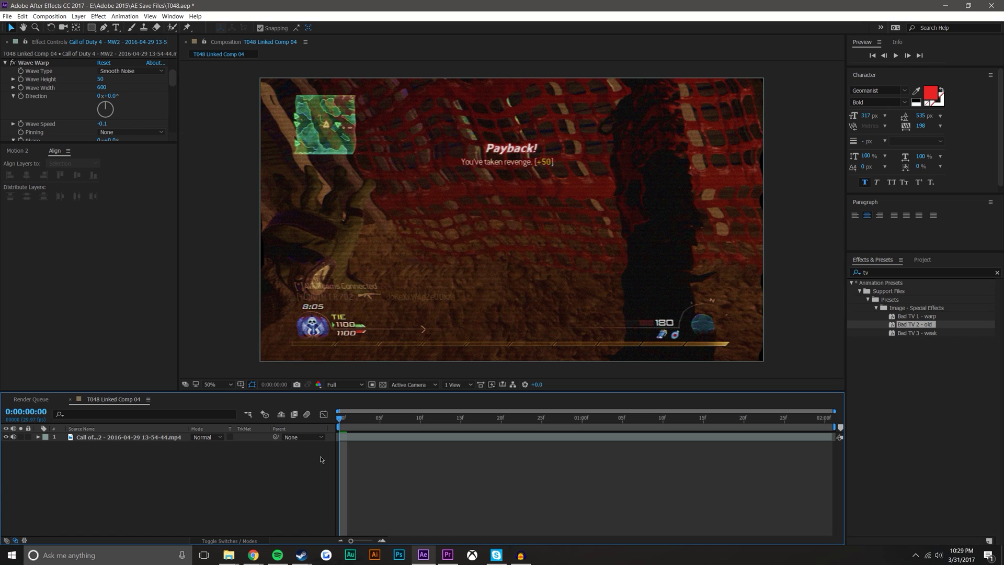
{"action": "left_click", "coordinate": [395, 417]}
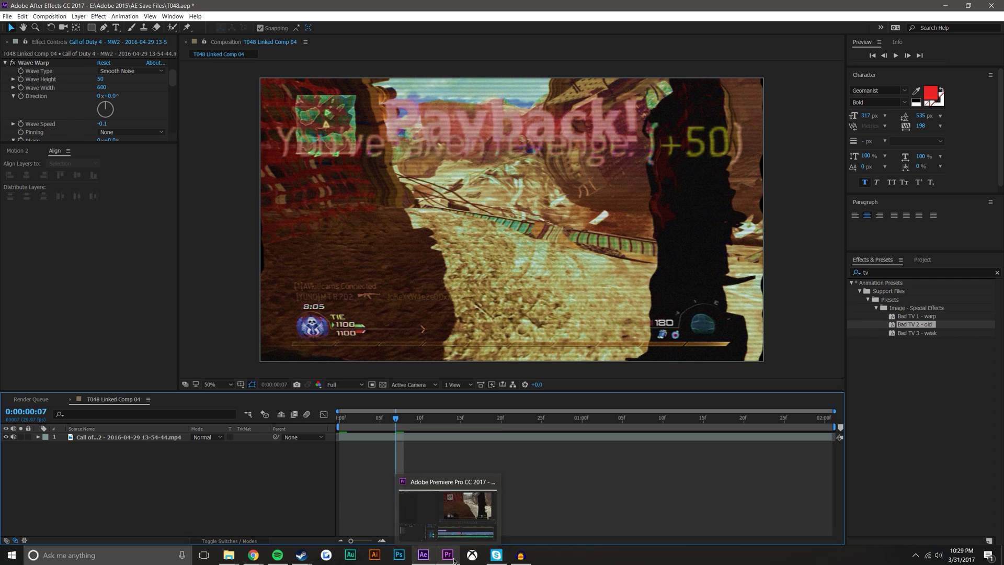
{"action": "left_click", "coordinate": [454, 560]}
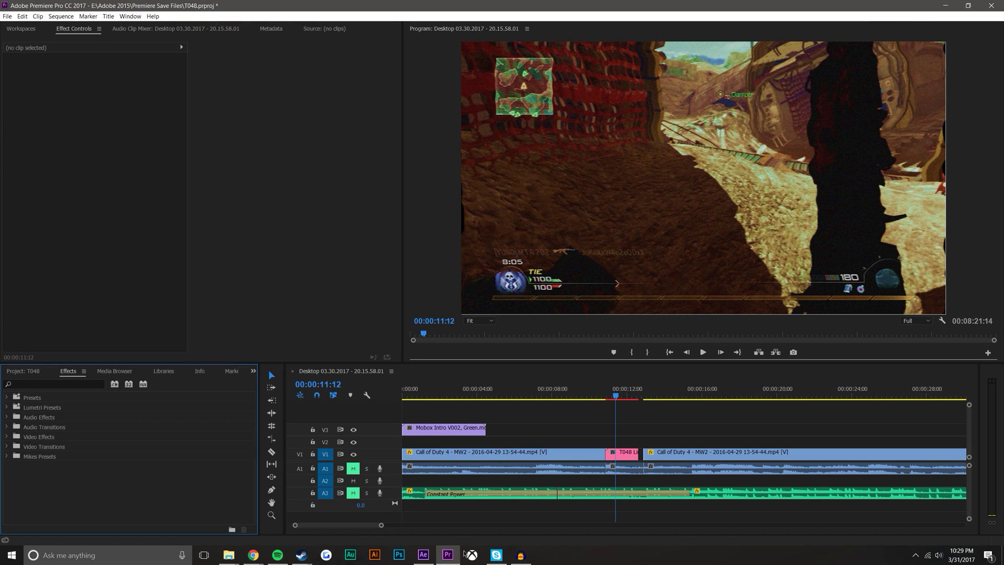
Extend the T048 Link clip to meet the next clip and play through it to check
{"action": "left_click", "coordinate": [641, 450]}
{"action": "left_click_drag", "start_coordinate": [640, 448], "coordinate": [644, 449]}
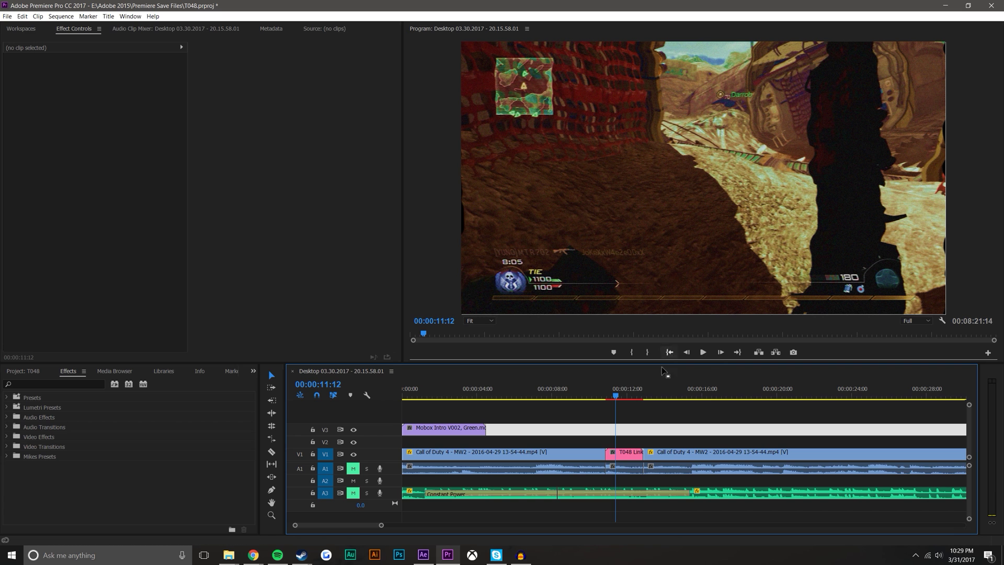
{"action": "left_click", "coordinate": [605, 394]}
{"action": "left_click_drag", "start_coordinate": [605, 394], "coordinate": [622, 384]}
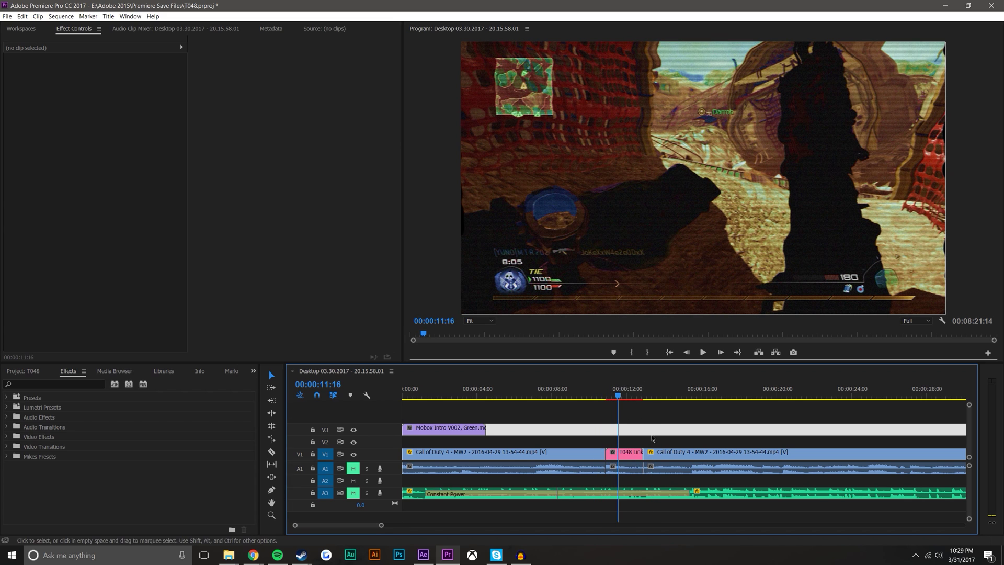
{"action": "right_click", "coordinate": [629, 469]}
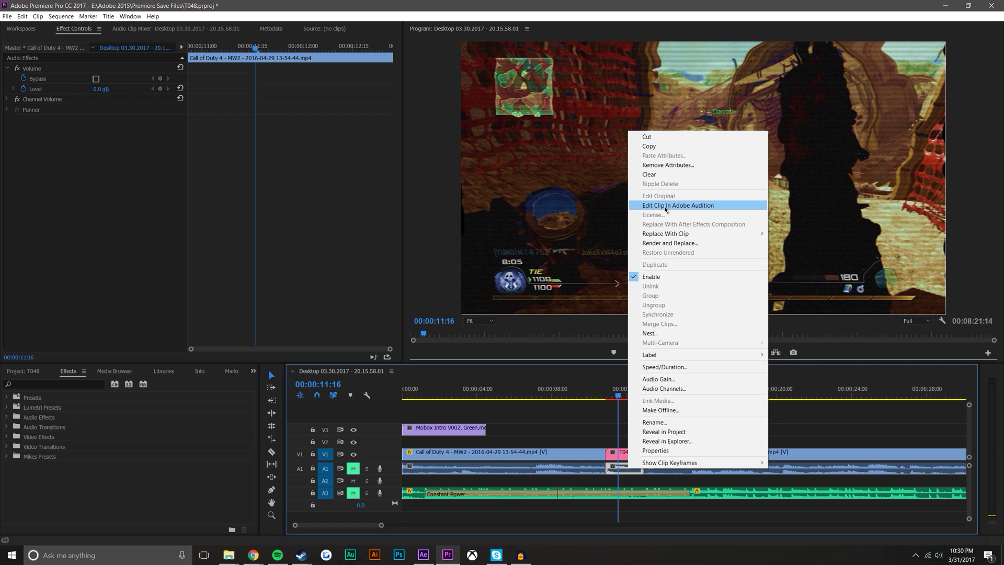
{"action": "left_click", "coordinate": [822, 428]}
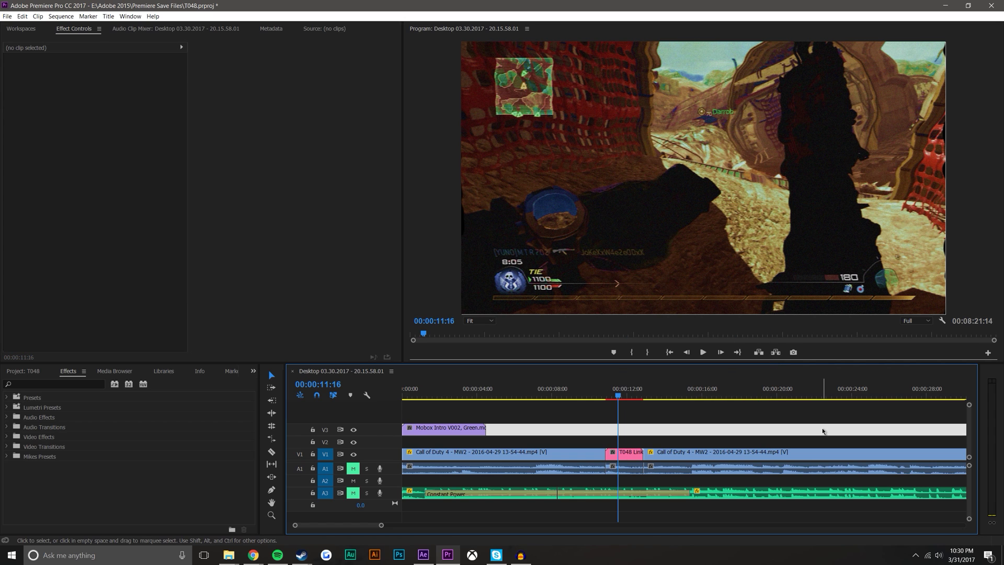
{"action": "left_click", "coordinate": [686, 444]}
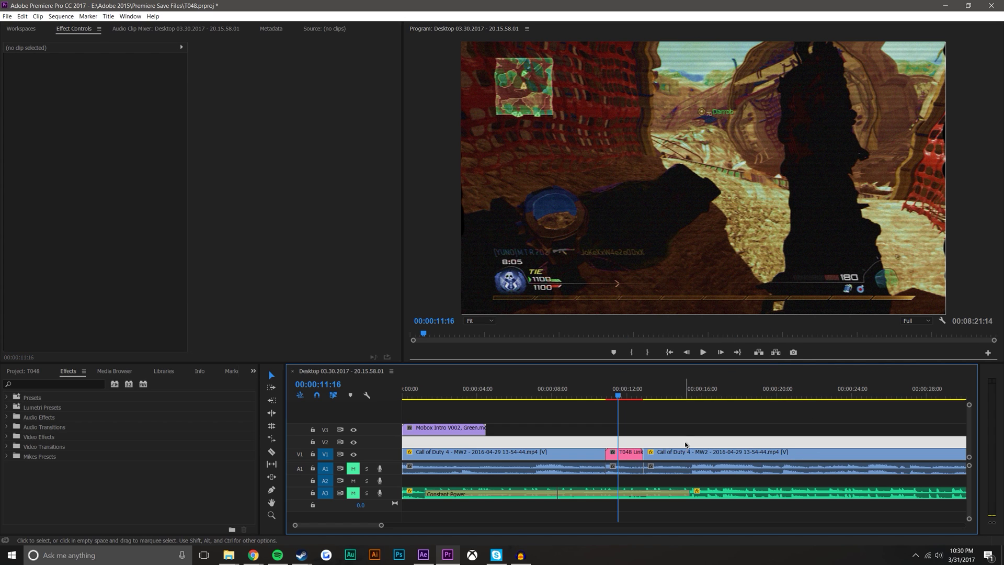
{"action": "left_click", "coordinate": [674, 404]}
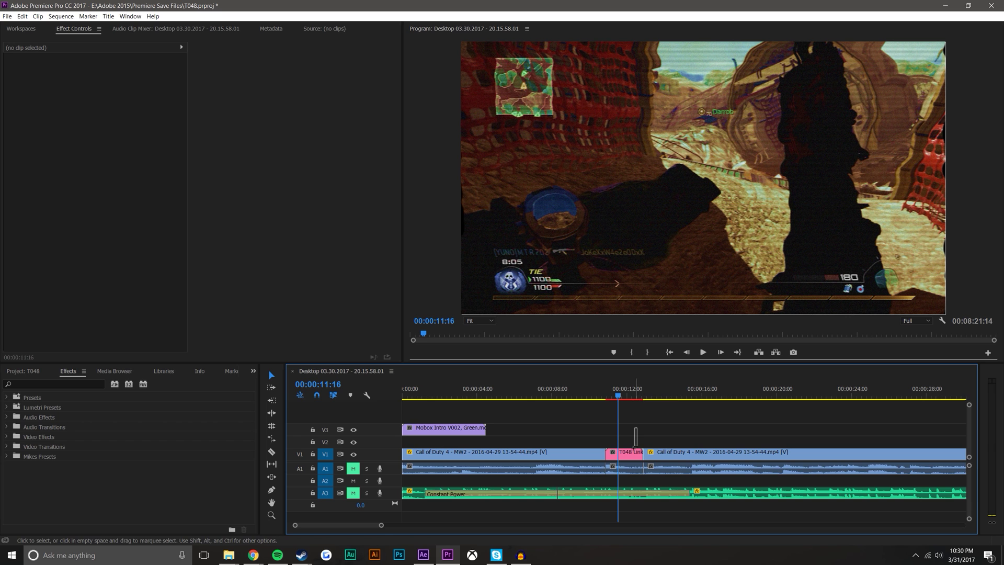
Delete the T048 Link clip and left gameplay clip, then extend the remaining clip leftwards
{"action": "left_click", "coordinate": [634, 453]}
{"action": "key", "text": "Delete"}
{"action": "left_click", "coordinate": [660, 457]}
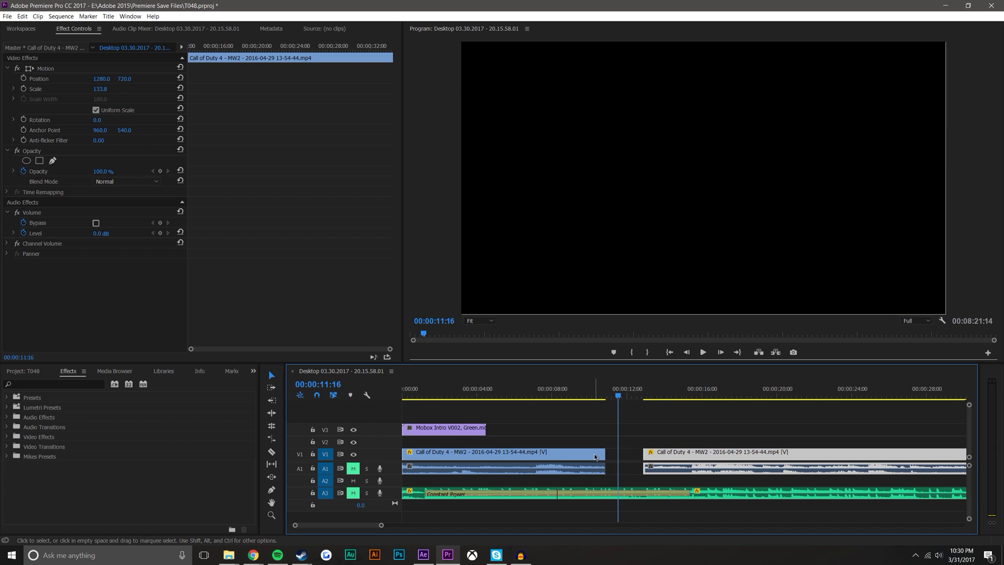
{"action": "left_click", "coordinate": [599, 455]}
{"action": "key", "text": "Delete"}
{"action": "left_click_drag", "start_coordinate": [644, 453], "coordinate": [413, 453]}
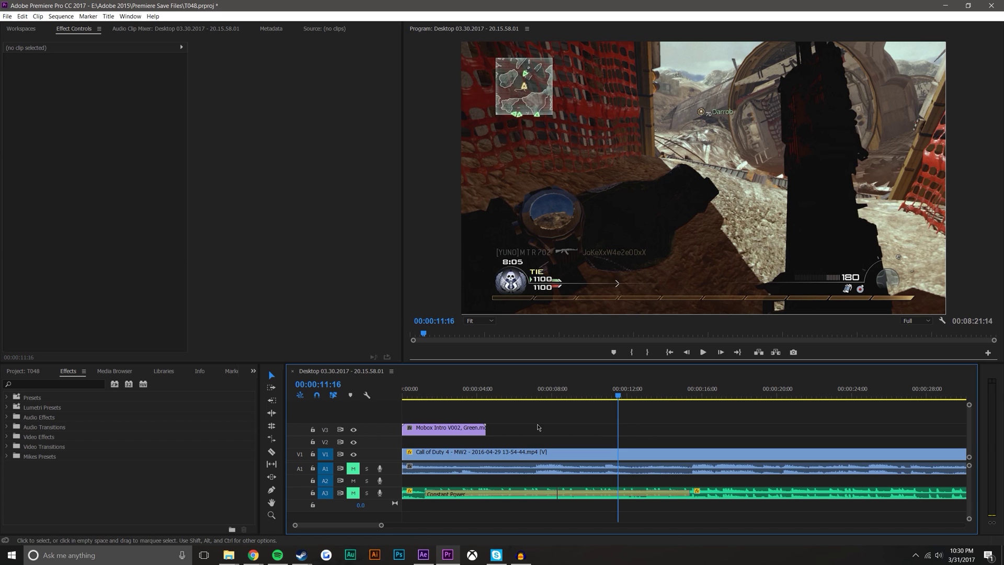
Start the gameplay clip at the timeline beginning and scrub to nearly nine seconds
{"action": "left_click_drag", "start_coordinate": [495, 390], "coordinate": [531, 390]}
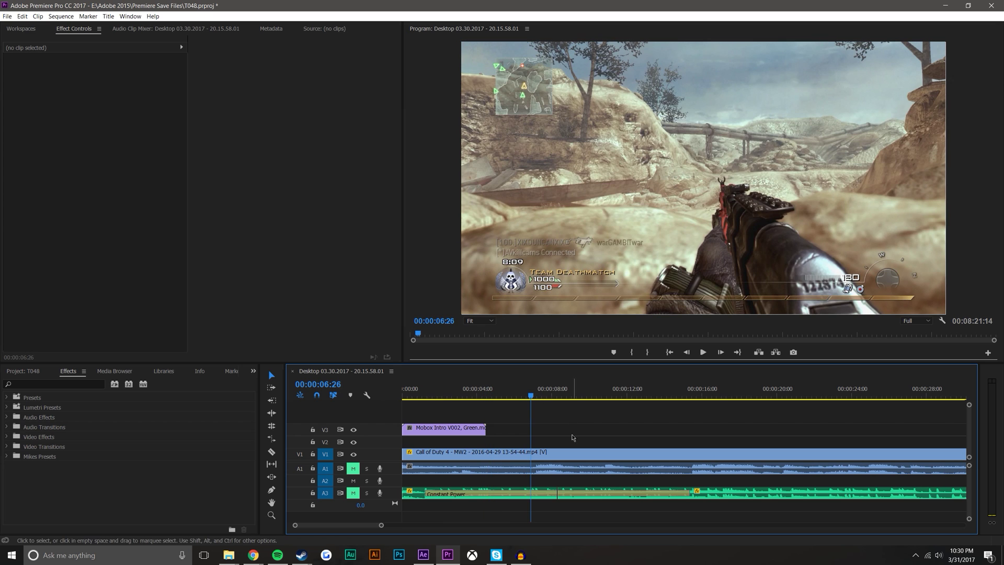
{"action": "mouse_move", "coordinate": [422, 558]}
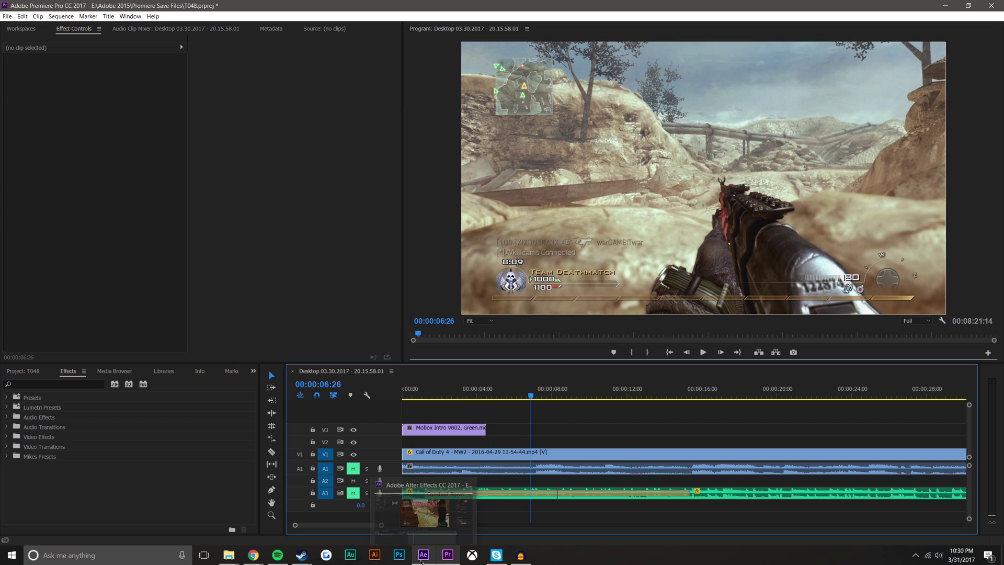
{"action": "left_click", "coordinate": [534, 396]}
{"action": "left_click_drag", "start_coordinate": [535, 396], "coordinate": [768, 404]}
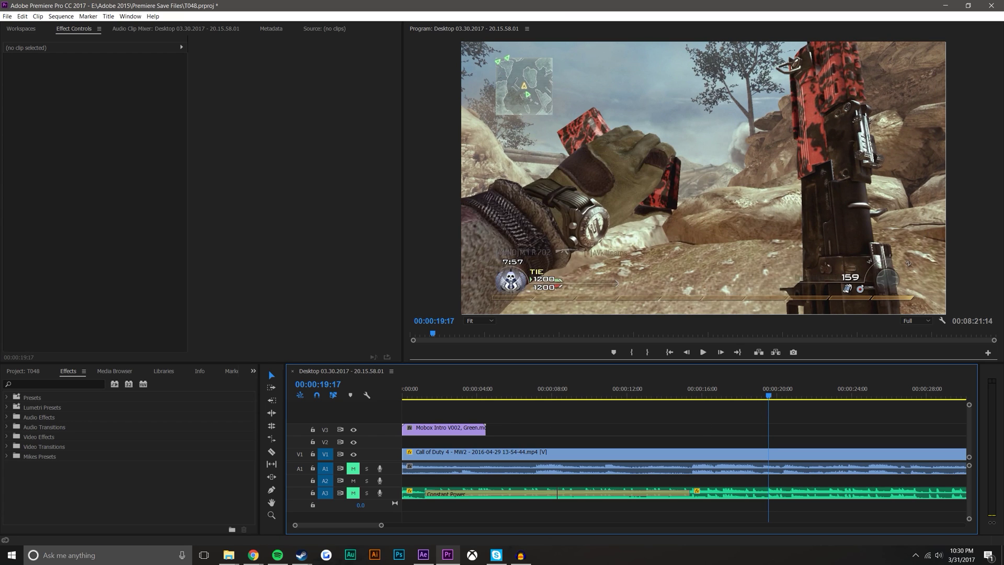
Place Thumbnail Mobox PSD.png on V2, extend it along the timeline, and scale it to 133.3
{"action": "key", "text": "super+e"}
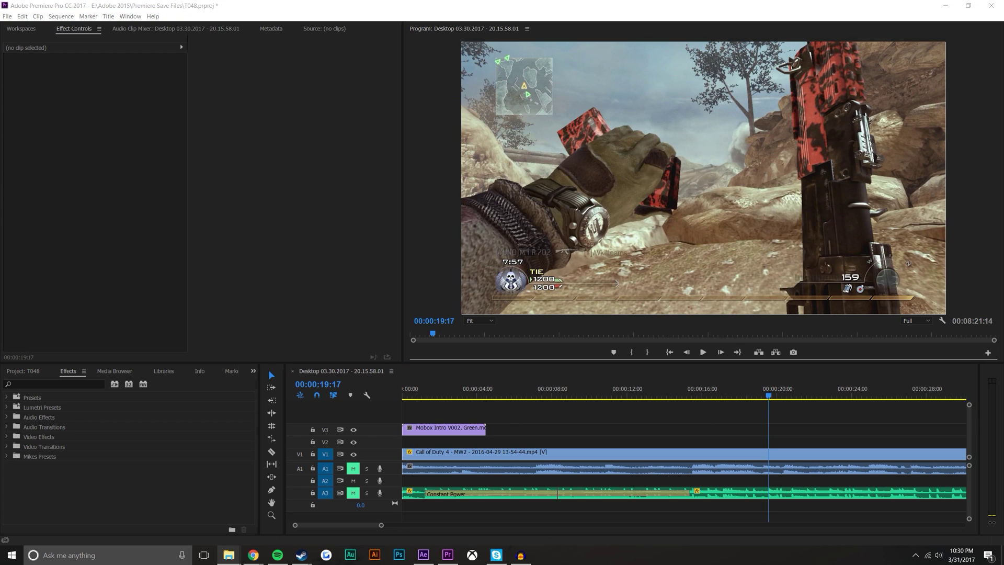
{"action": "left_click_drag", "start_coordinate": [1003, 377], "coordinate": [411, 442]}
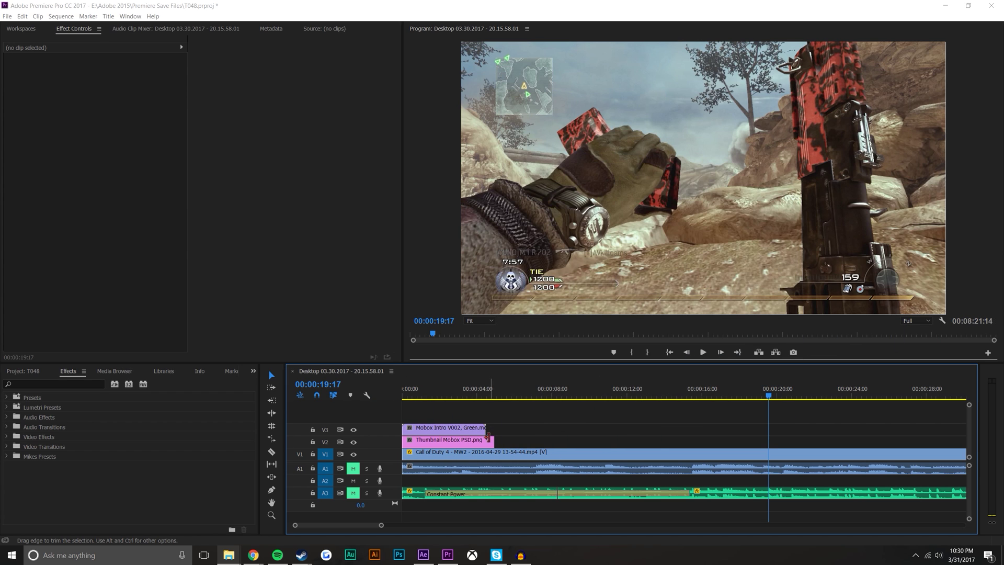
{"action": "left_click_drag", "start_coordinate": [487, 439], "coordinate": [973, 442]}
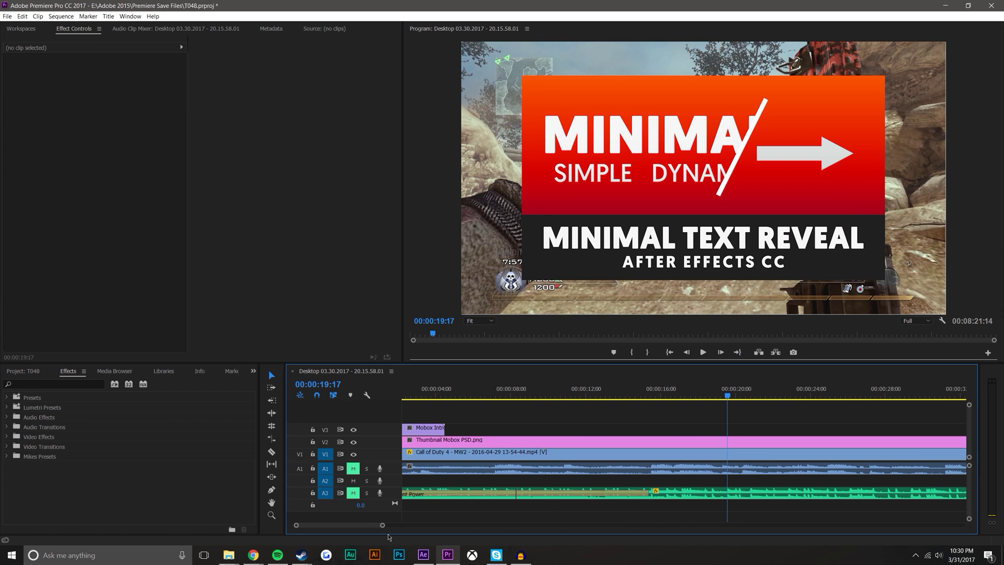
{"action": "left_click_drag", "start_coordinate": [383, 525], "coordinate": [440, 525]}
{"action": "left_click_drag", "start_coordinate": [650, 441], "coordinate": [666, 441]}
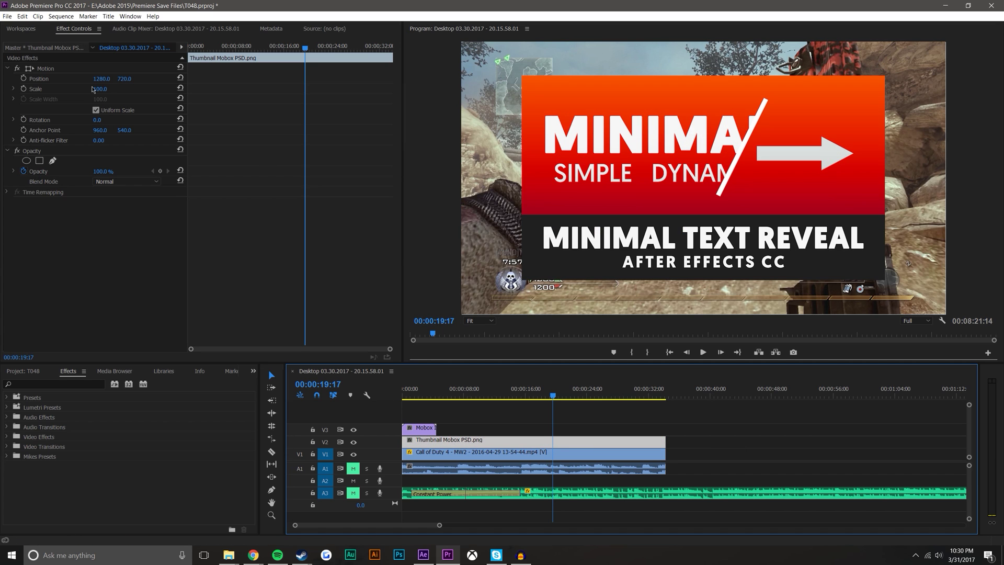
{"action": "left_click_drag", "start_coordinate": [101, 91], "coordinate": [120, 91]}
Replace the V2 thumbnail clip with an After Effects composition
{"action": "left_click", "coordinate": [582, 398]}
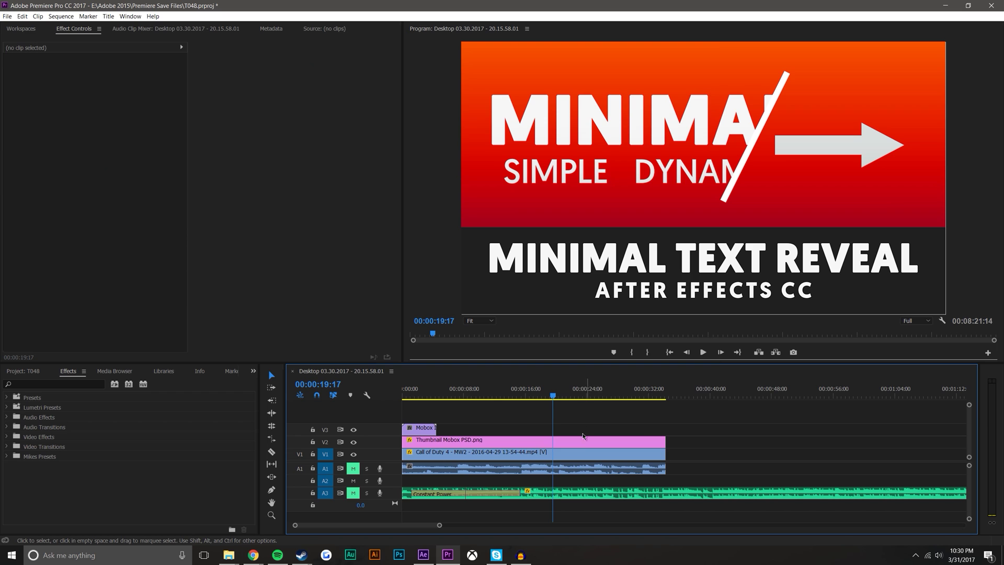
{"action": "right_click", "coordinate": [580, 442]}
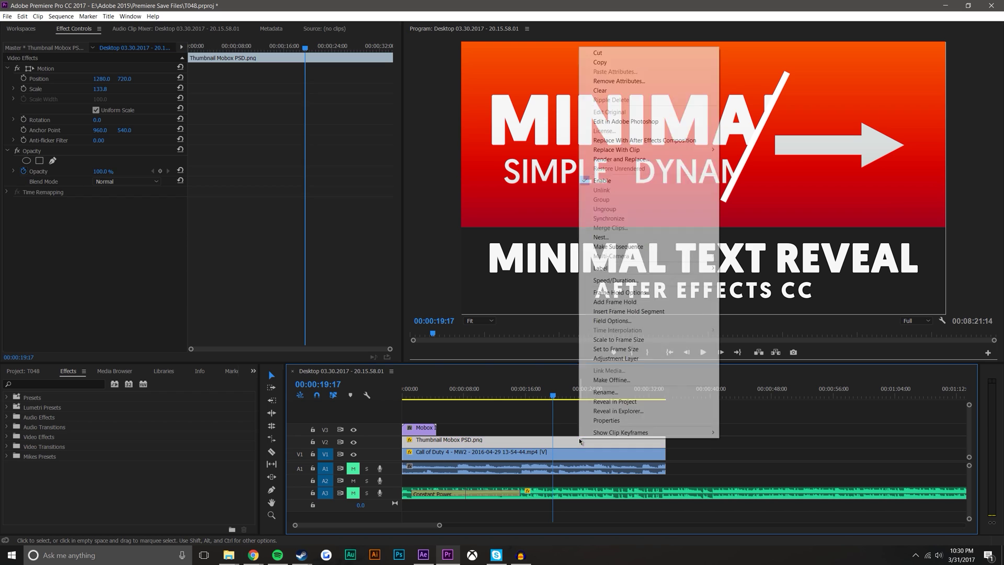
{"action": "left_click", "coordinate": [636, 141]}
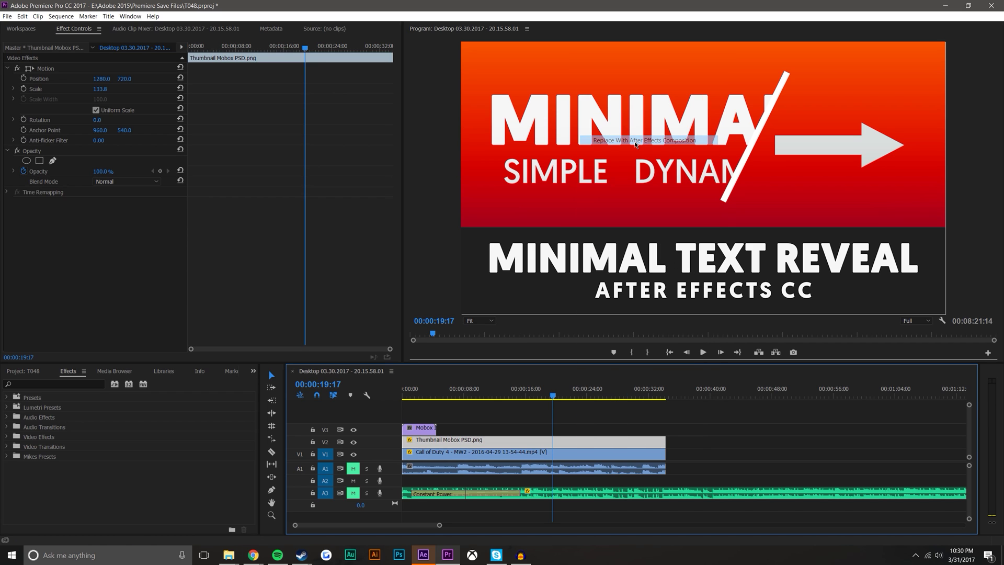
{"action": "left_click", "coordinate": [423, 556]}
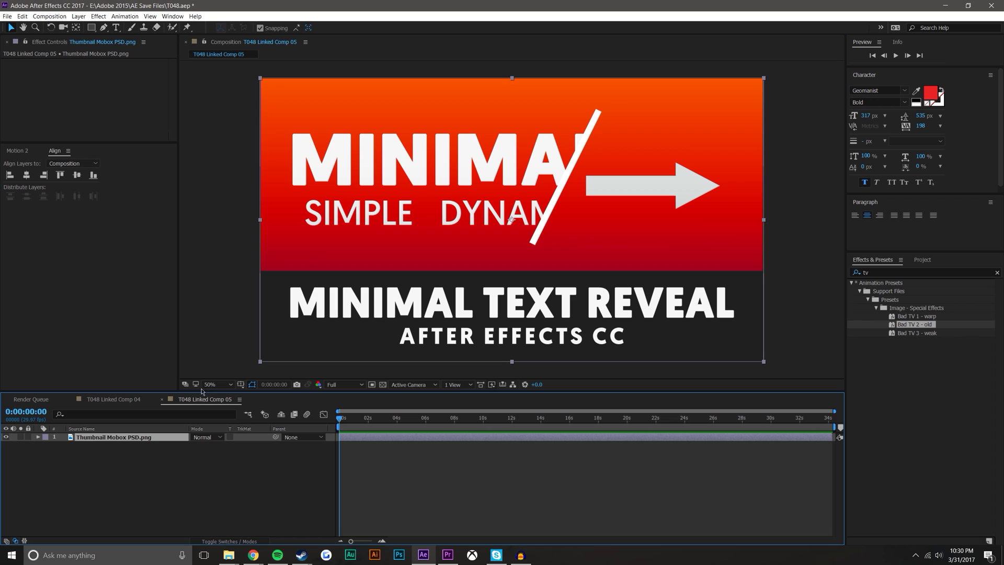
Delete the Thumbnail Mobox PSD.png layer from T048 Linked Comp 05
{"action": "left_click", "coordinate": [113, 399]}
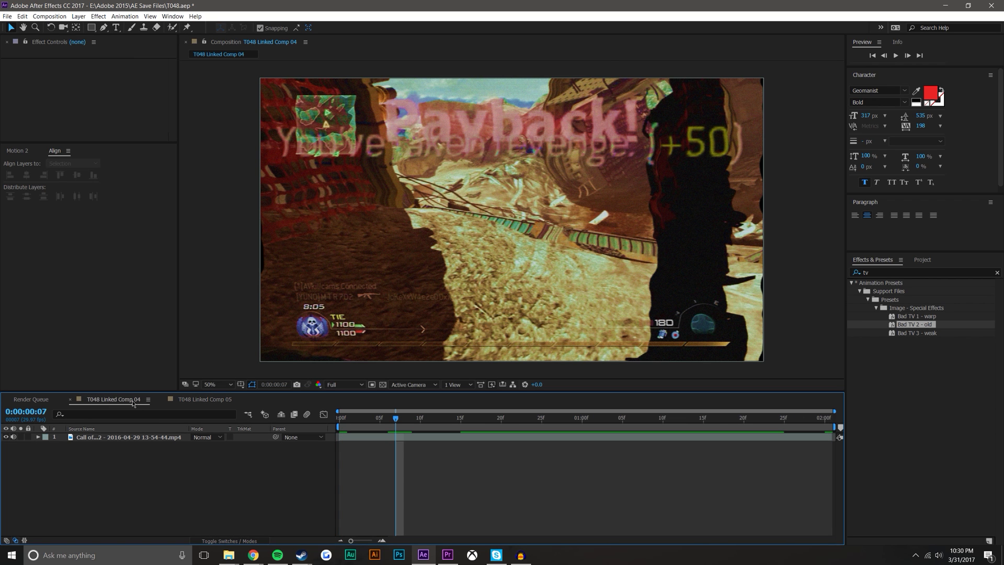
{"action": "left_click", "coordinate": [196, 401]}
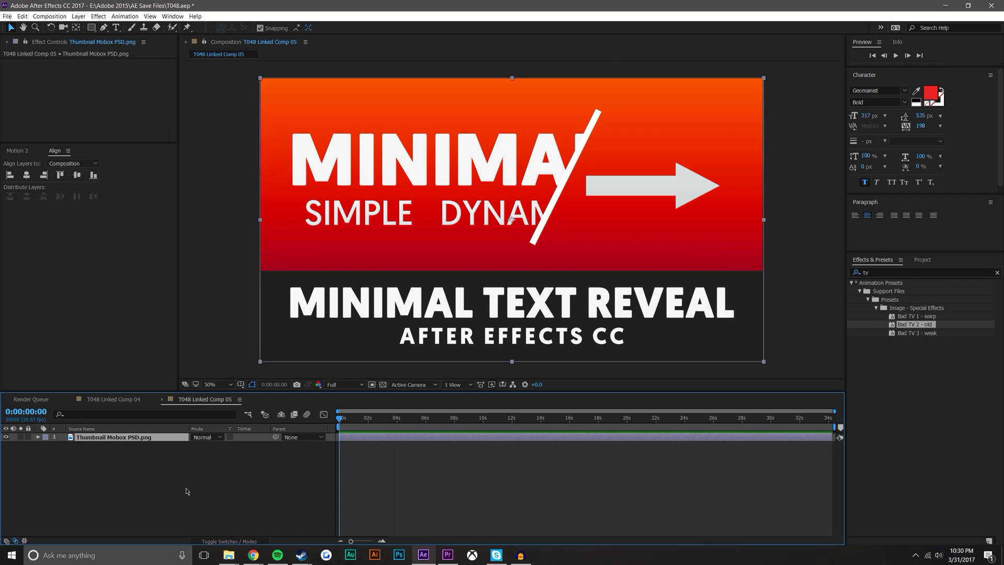
{"action": "left_click", "coordinate": [138, 438]}
{"action": "key", "text": "Delete"}
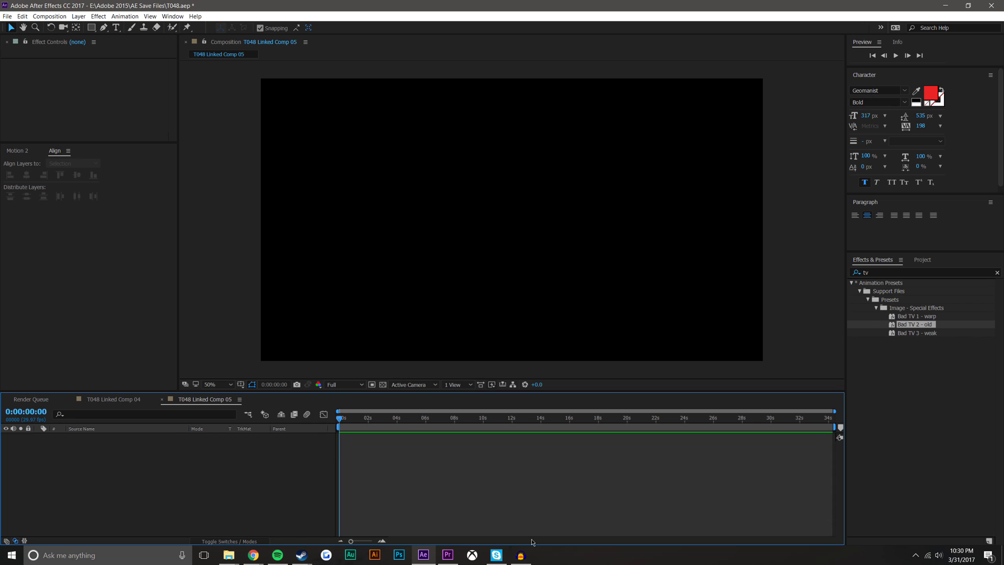
Scrub the Premiere playhead to the first kill and select its 00:00:08:12 timecode
{"action": "left_click", "coordinate": [448, 555]}
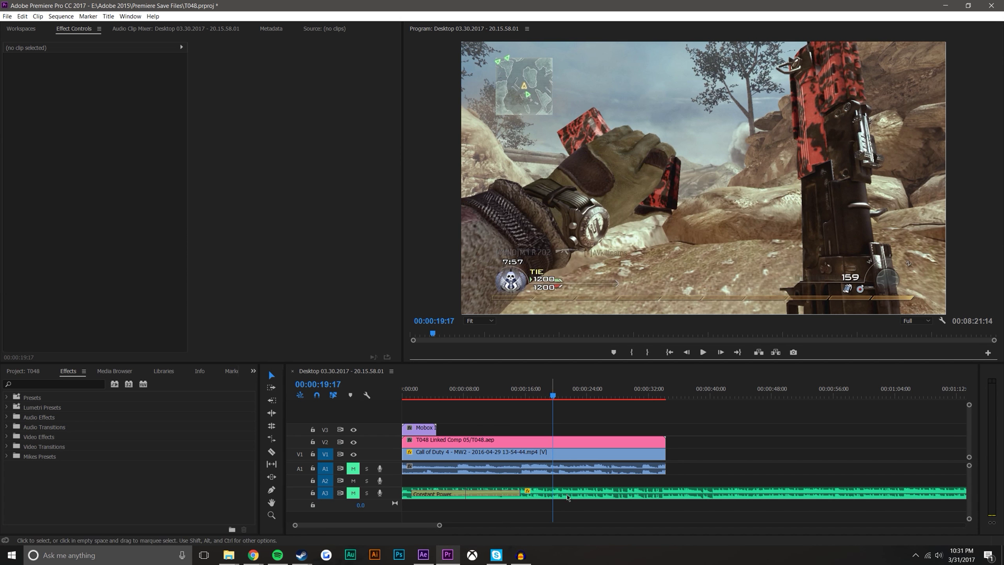
{"action": "left_click", "coordinate": [454, 392]}
{"action": "mouse_move", "coordinate": [454, 392]}
{"action": "left_mouse_down"}
{"action": "mouse_move", "coordinate": [387, 400]}
{"action": "mouse_move", "coordinate": [452, 406]}
{"action": "left_mouse_up"}
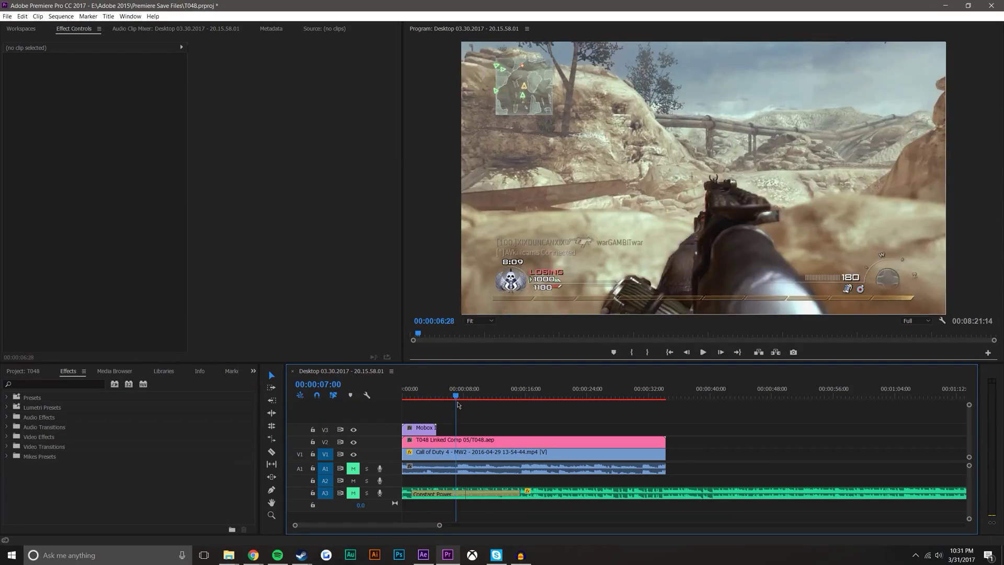
{"action": "left_click_drag", "start_coordinate": [459, 404], "coordinate": [469, 403]}
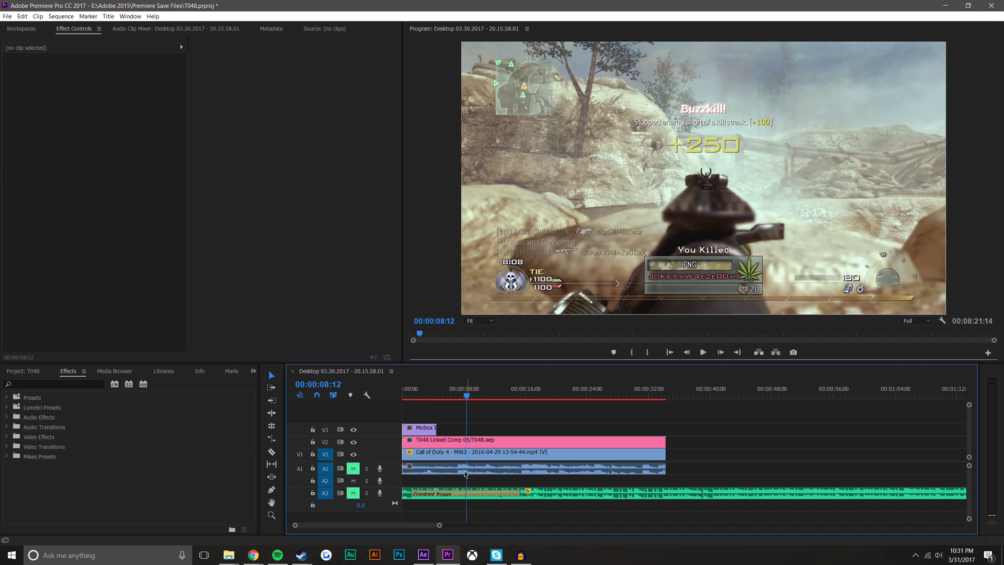
{"action": "left_click", "coordinate": [436, 320]}
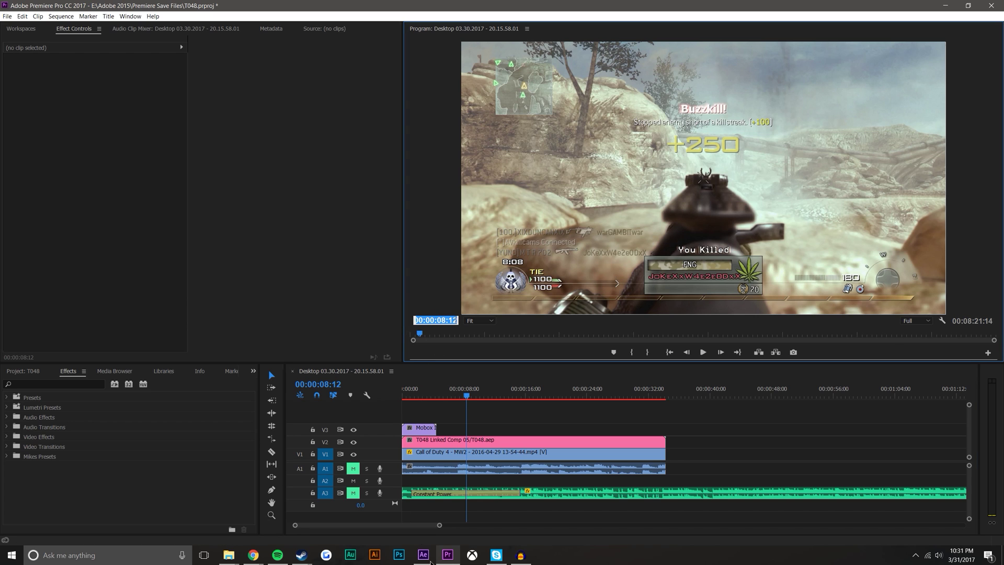
{"action": "left_click", "coordinate": [423, 555]}
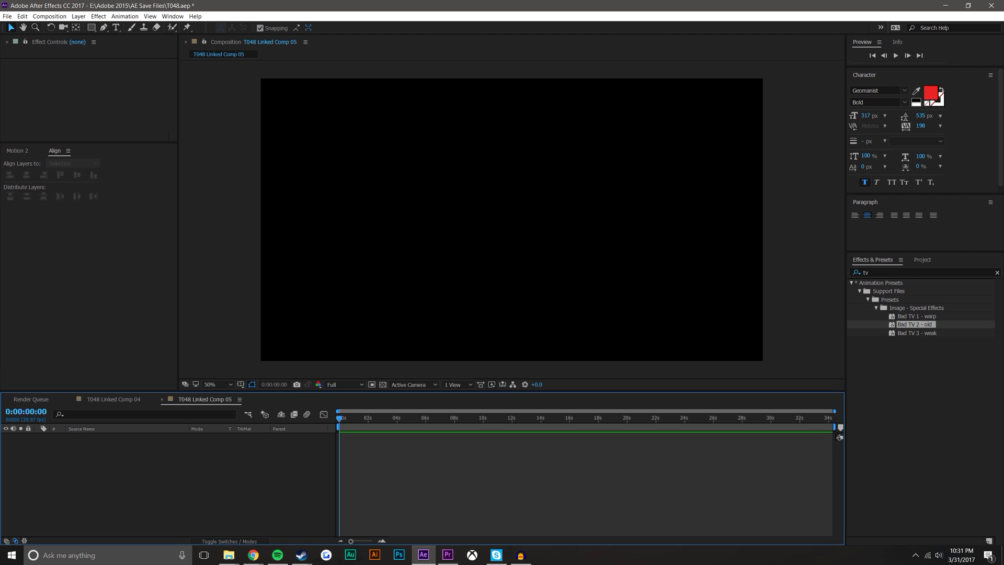
Go to 0:00:08:12 and type a 'Kill' text layer in the composition
{"action": "left_click", "coordinate": [277, 386]}
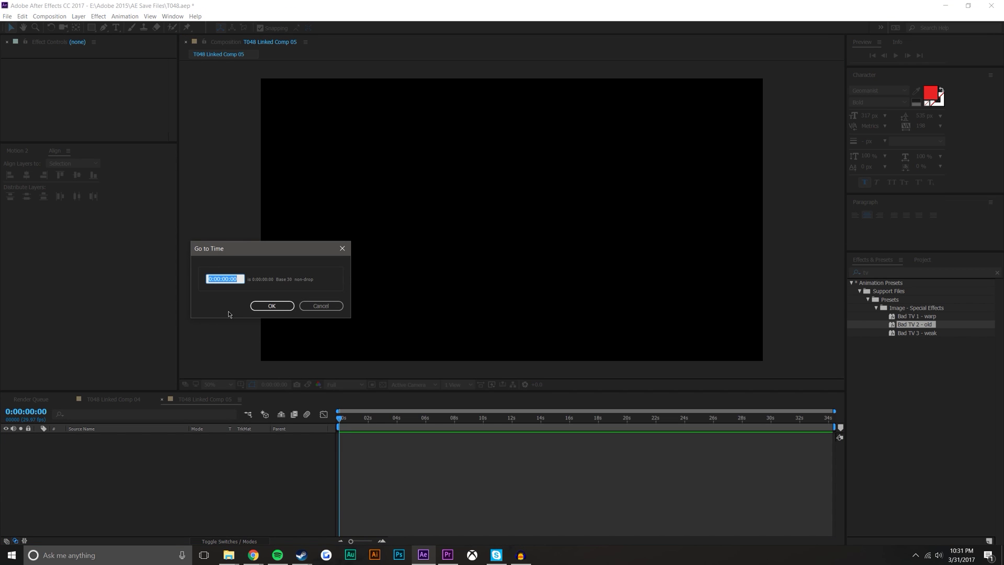
{"action": "type", "text": "812"}
{"action": "left_click", "coordinate": [272, 306]}
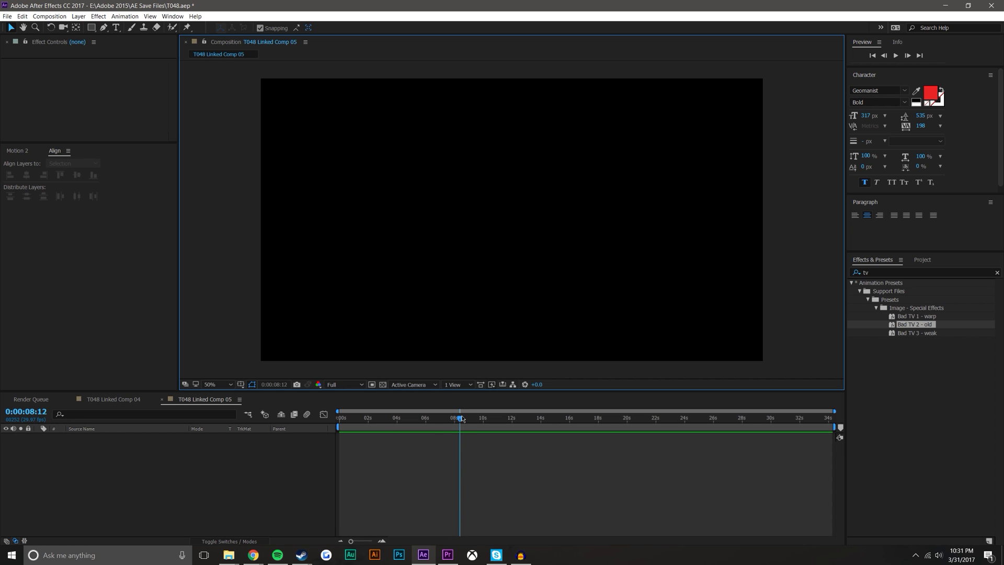
{"action": "left_click", "coordinate": [116, 27]}
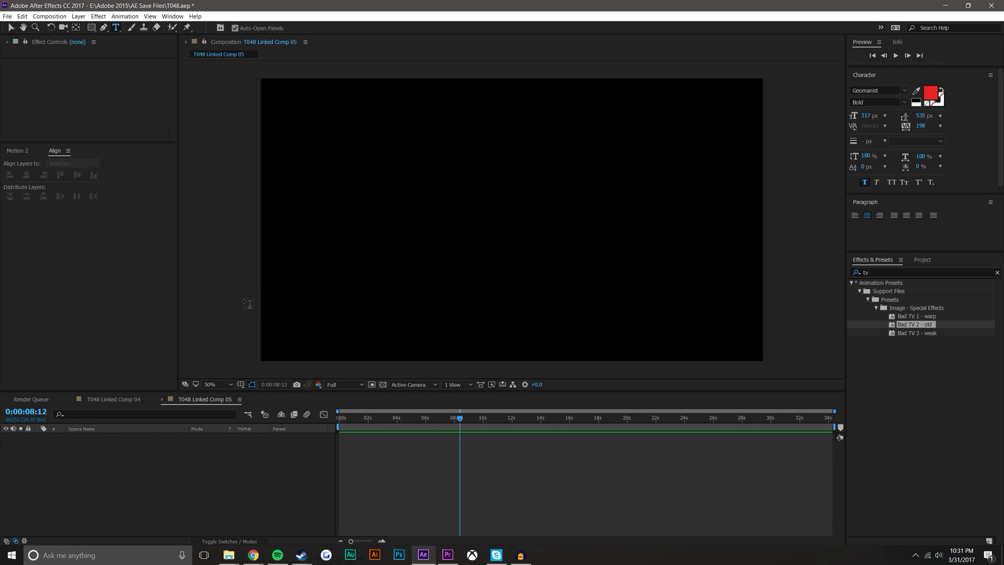
{"action": "left_click", "coordinate": [280, 337]}
{"action": "type", "text": "Kill"}
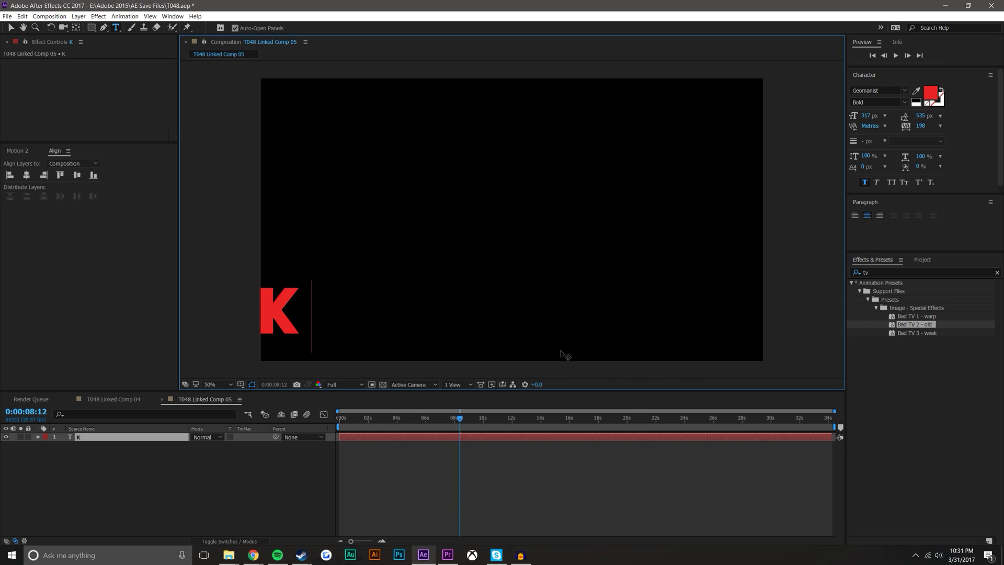
Move the Kill text further right and start a second text layer near the comp centre
{"action": "left_click", "coordinate": [11, 27]}
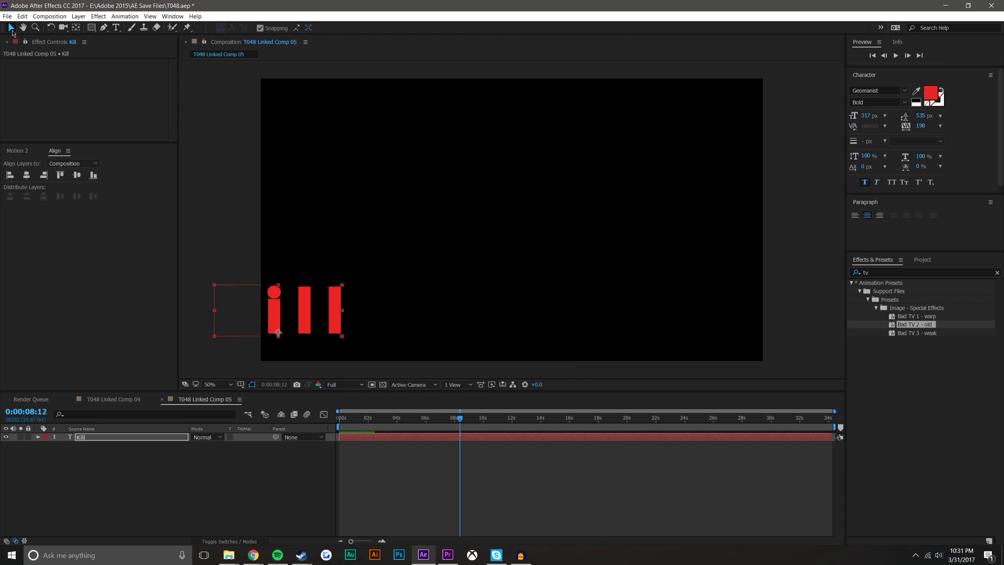
{"action": "left_click_drag", "start_coordinate": [276, 338], "coordinate": [340, 361]}
{"action": "left_click", "coordinate": [284, 479]}
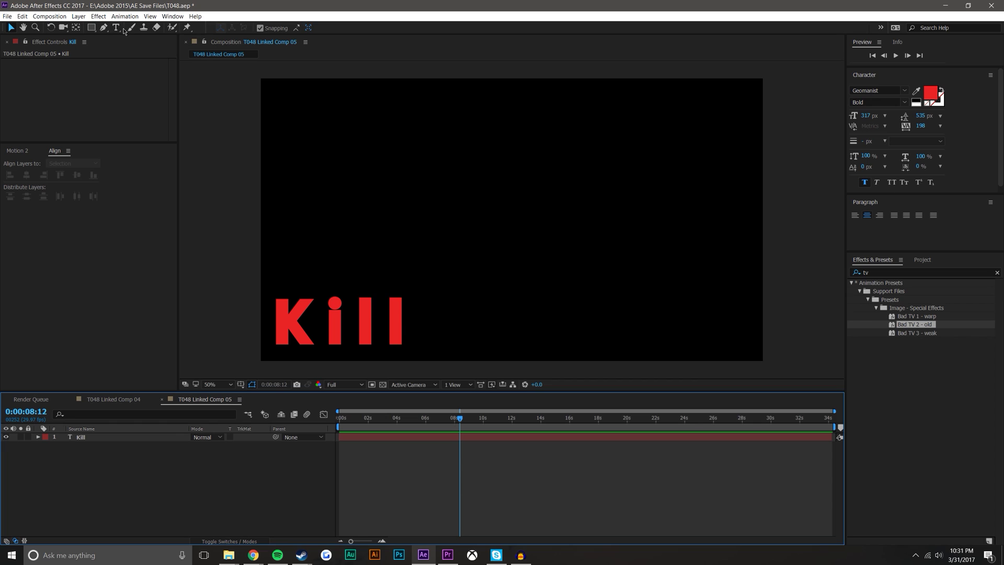
{"action": "left_click", "coordinate": [116, 27]}
{"action": "left_click", "coordinate": [505, 275]}
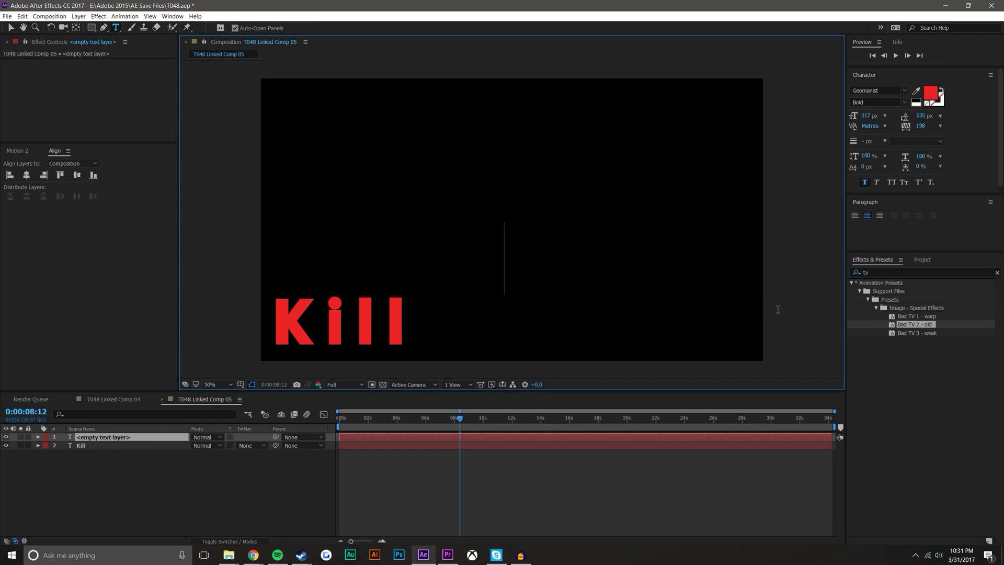
Type the number 1 and move it to the bottom right, level with the Kill title
{"action": "type", "text": "1"}
{"action": "left_click", "coordinate": [10, 28]}
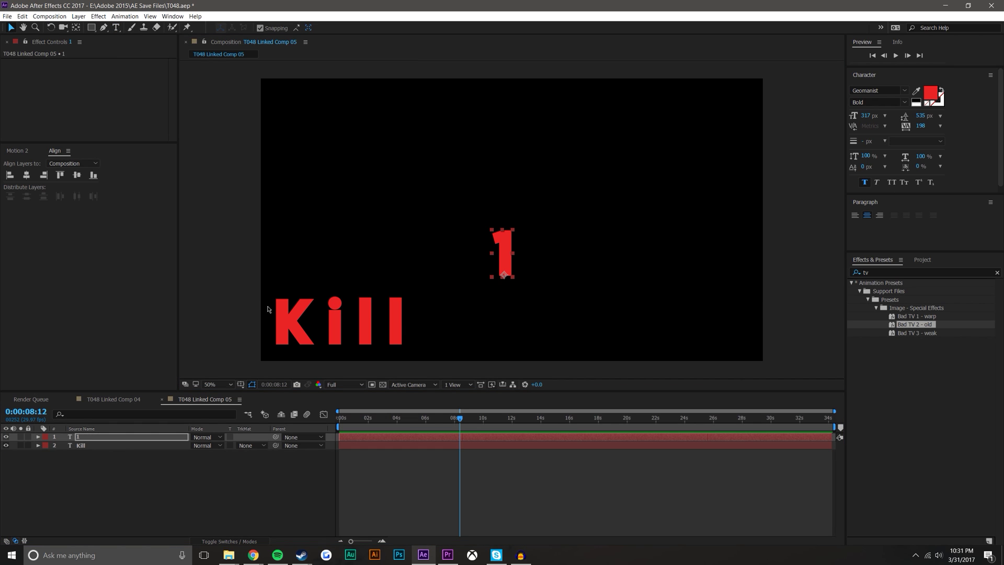
{"action": "left_click", "coordinate": [17, 151]}
{"action": "left_click", "coordinate": [97, 204]}
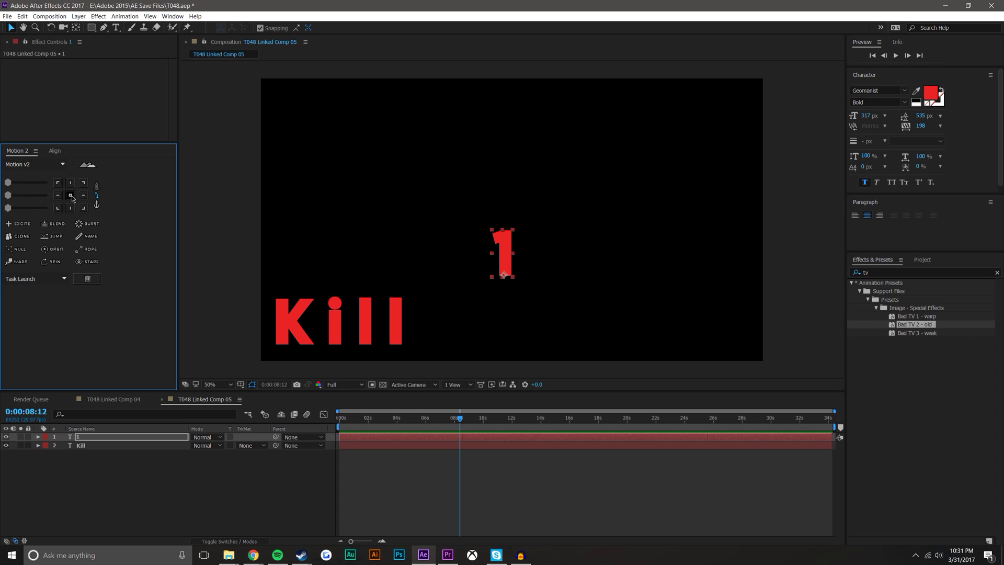
{"action": "left_click_drag", "start_coordinate": [504, 256], "coordinate": [720, 328]}
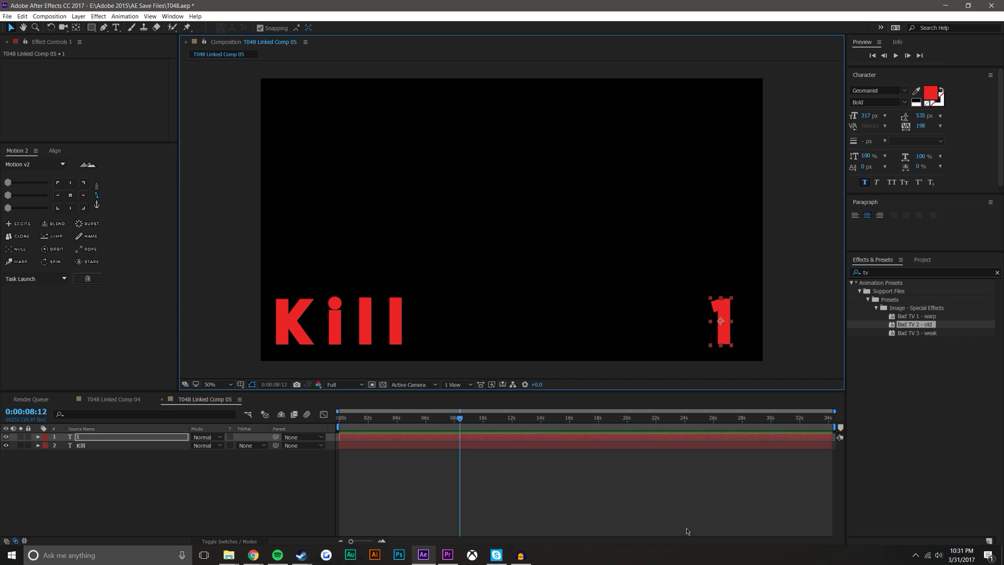
{"action": "left_click", "coordinate": [688, 508]}
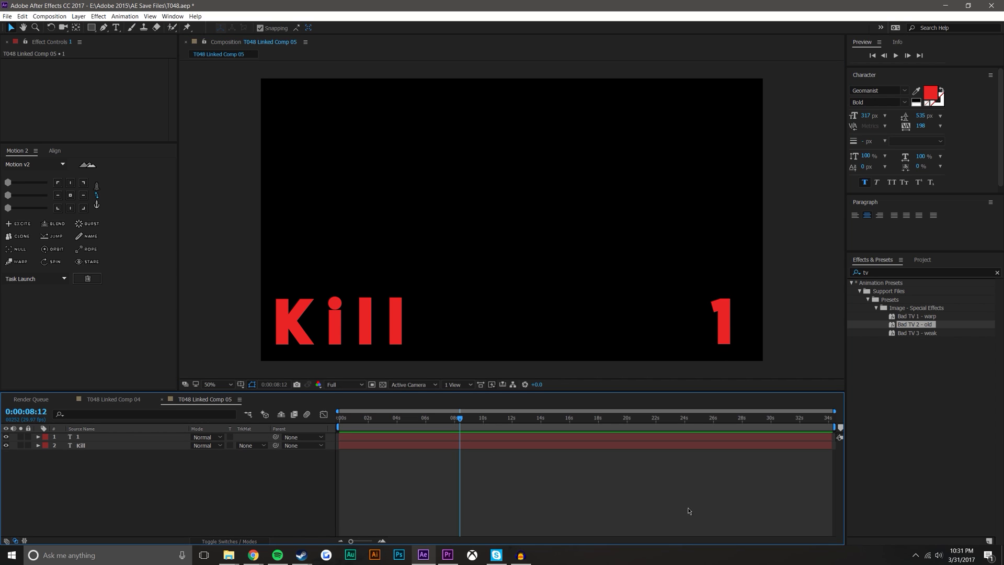
Twirl open the 1 layer's Text group to show its Source Text property
{"action": "left_click", "coordinate": [86, 439]}
{"action": "left_click", "coordinate": [37, 437]}
{"action": "left_click", "coordinate": [47, 446]}
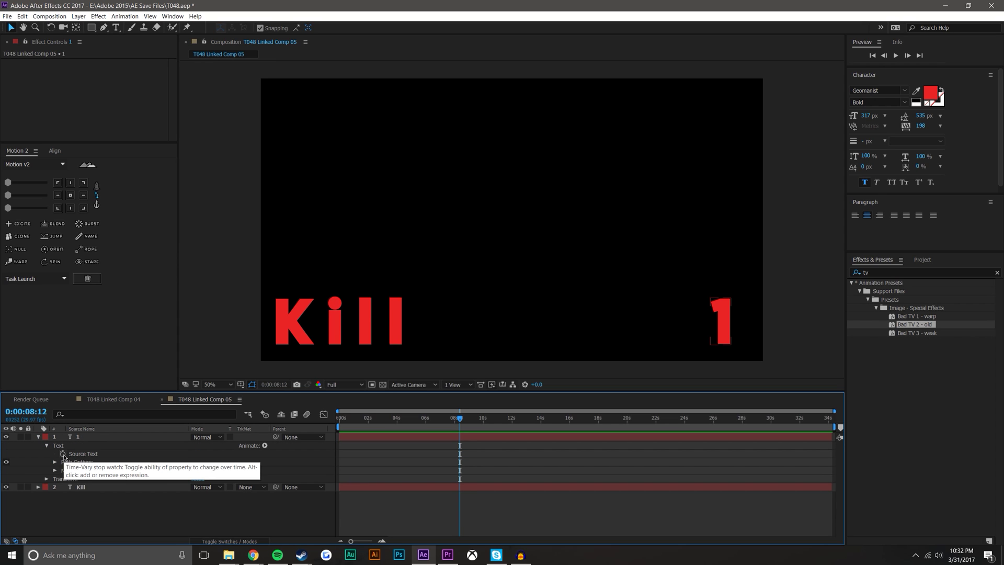
{"action": "left_click", "coordinate": [922, 272]}
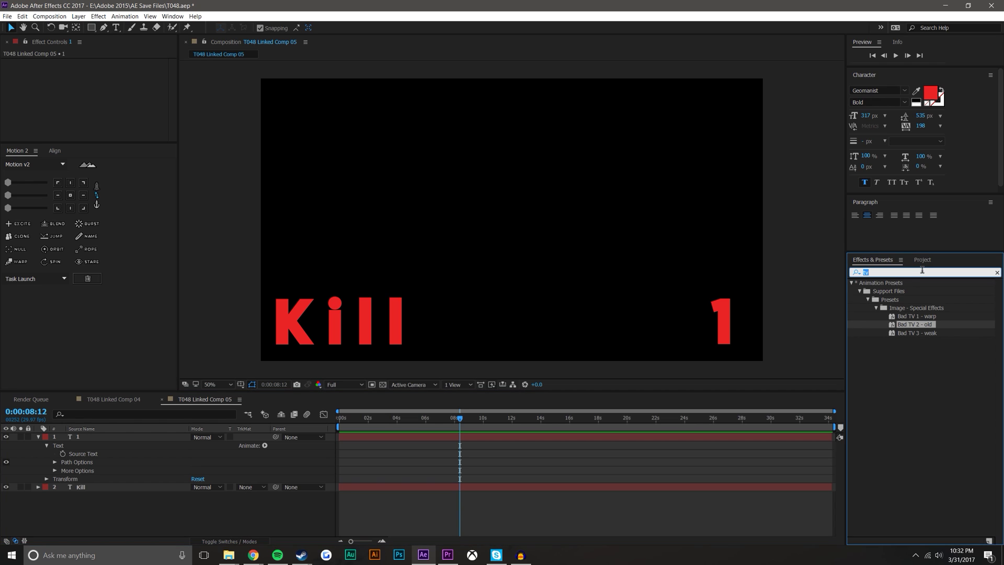
Apply a Slider Control to the number layer and pick-whip its Source Text expression to the Slider
{"action": "type", "text": "slid"}
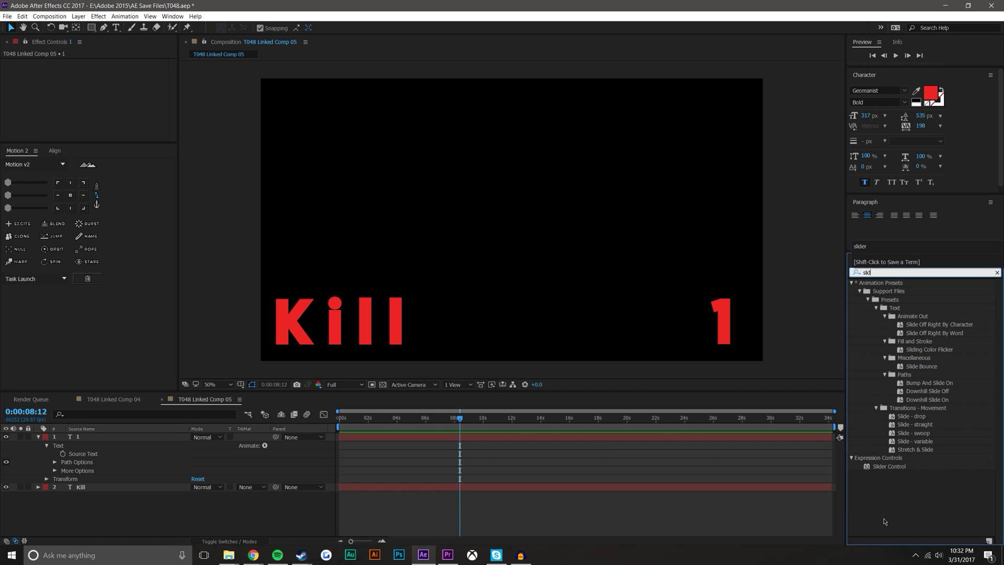
{"action": "left_click_drag", "start_coordinate": [889, 466], "coordinate": [134, 439]}
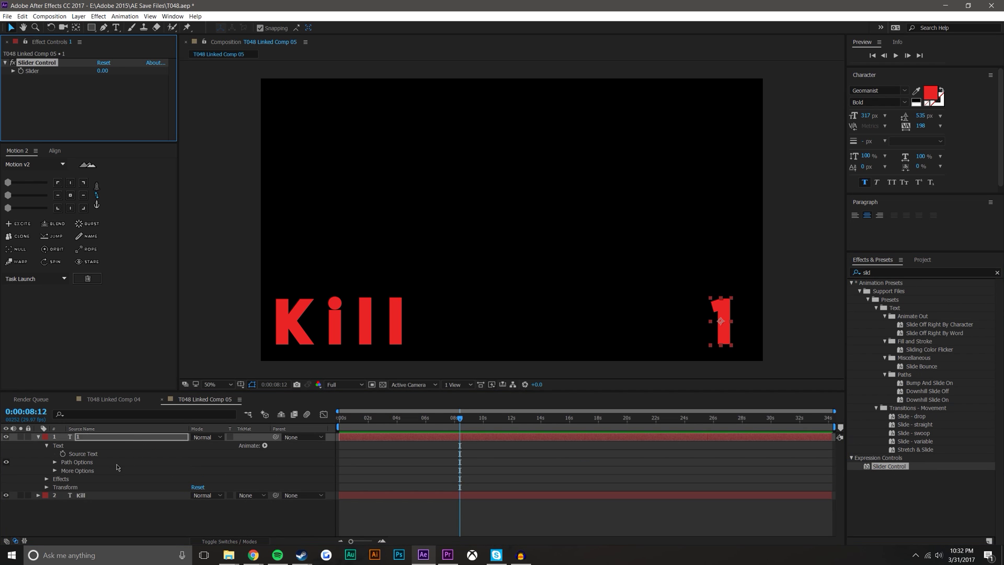
{"action": "left_click", "coordinate": [63, 454], "text": "alt"}
{"action": "left_click_drag", "start_coordinate": [219, 462], "coordinate": [26, 70]}
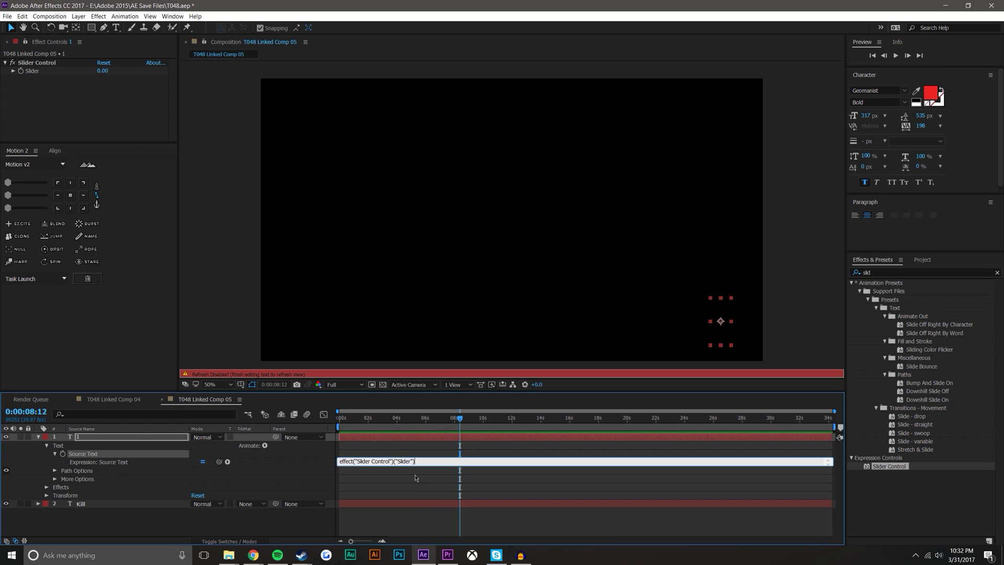
{"action": "left_click", "coordinate": [423, 527]}
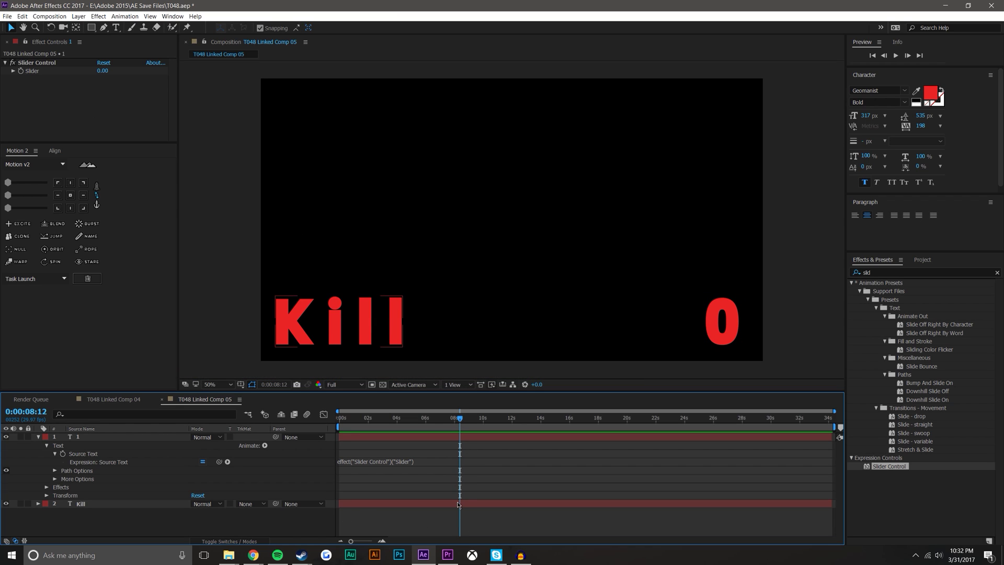
Set the Slider keyframe at 0:00:08:12 to 1 and scrub to check the 0-to-1 change
{"action": "left_click", "coordinate": [30, 62]}
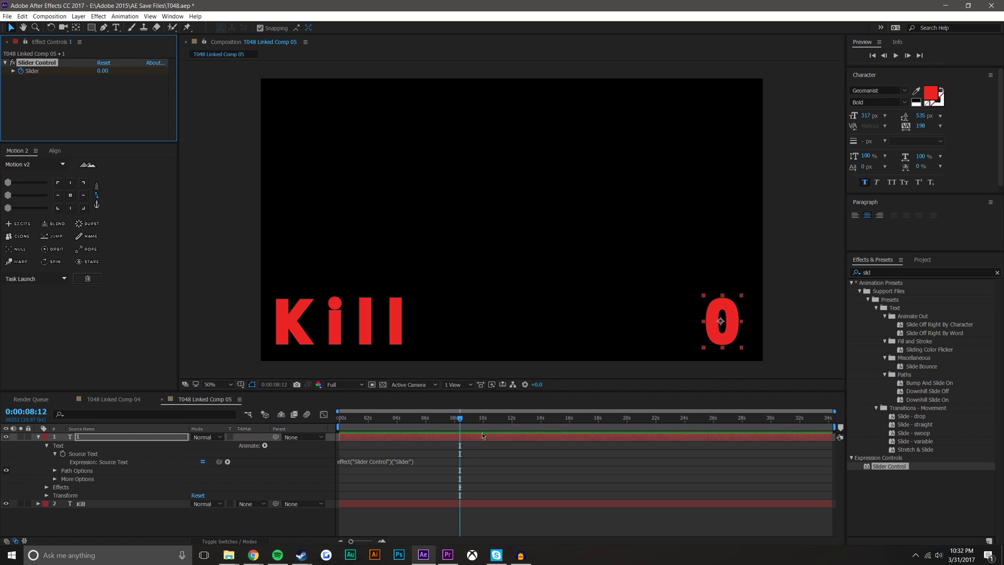
{"action": "key", "text": "u"}
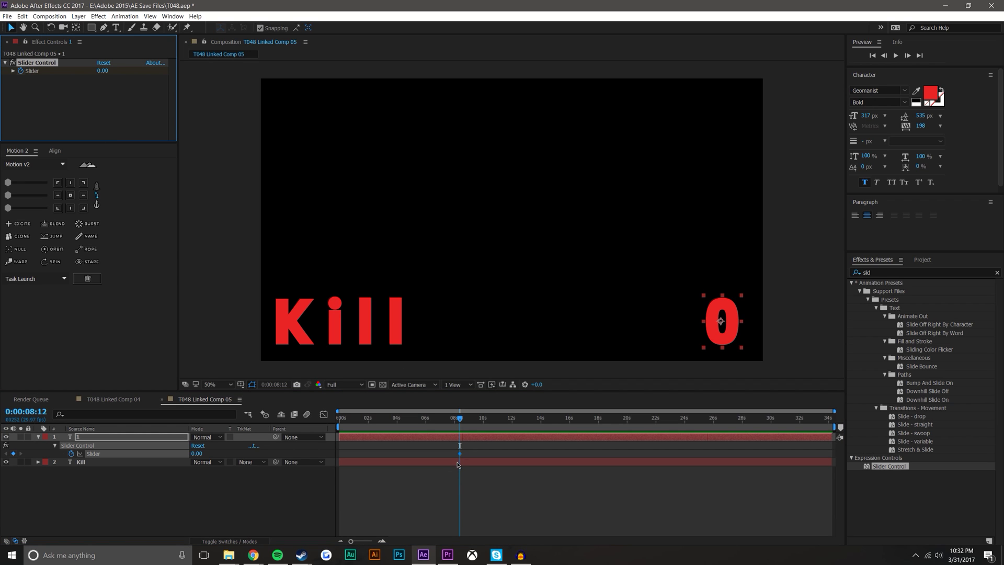
{"action": "left_click", "coordinate": [459, 454]}
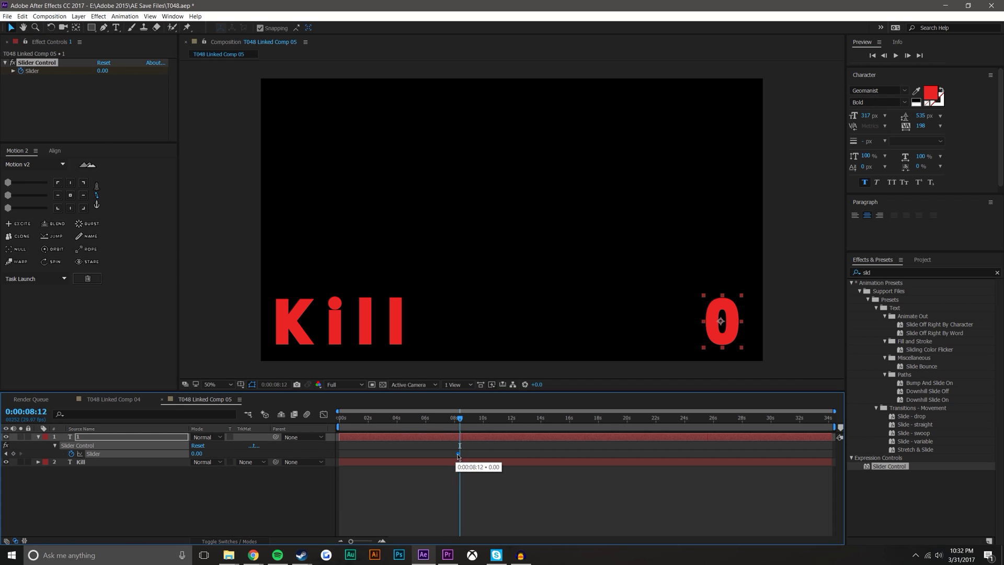
{"action": "left_click", "coordinate": [107, 71]}
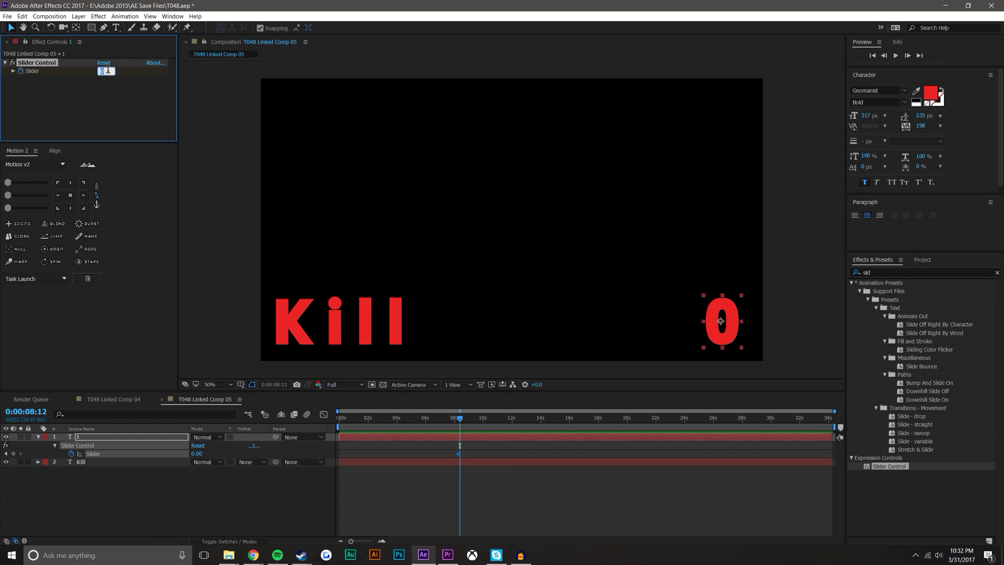
{"action": "type", "text": "1"}
{"action": "key", "text": "Return"}
{"action": "left_click", "coordinate": [533, 482]}
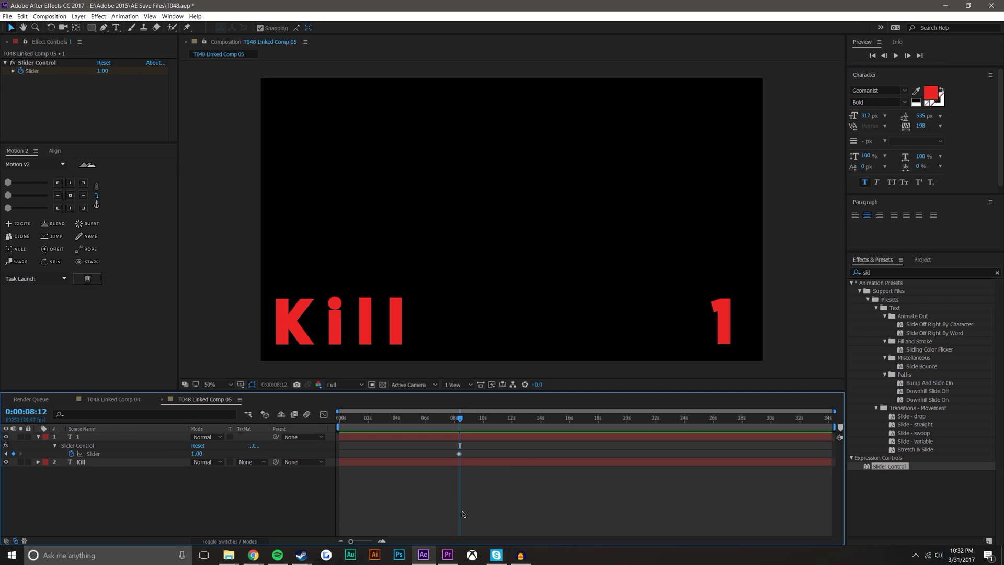
{"action": "left_click_drag", "start_coordinate": [461, 419], "coordinate": [464, 420]}
{"action": "left_click", "coordinate": [491, 444]}
Collapse Slider Control and expand the number layer down to its Source Text expression
{"action": "left_click", "coordinate": [55, 446]}
{"action": "left_click", "coordinate": [55, 446]}
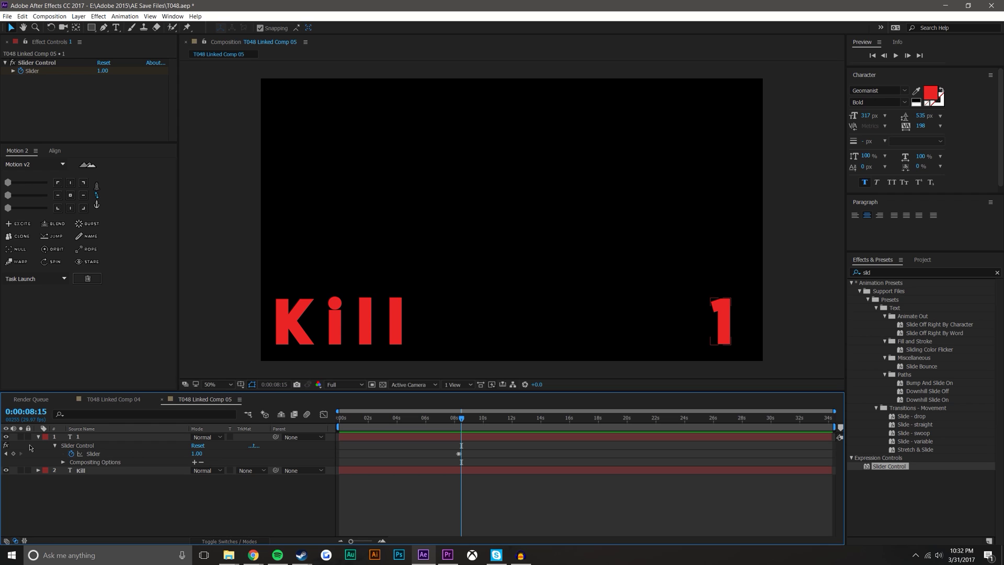
{"action": "left_click", "coordinate": [55, 446]}
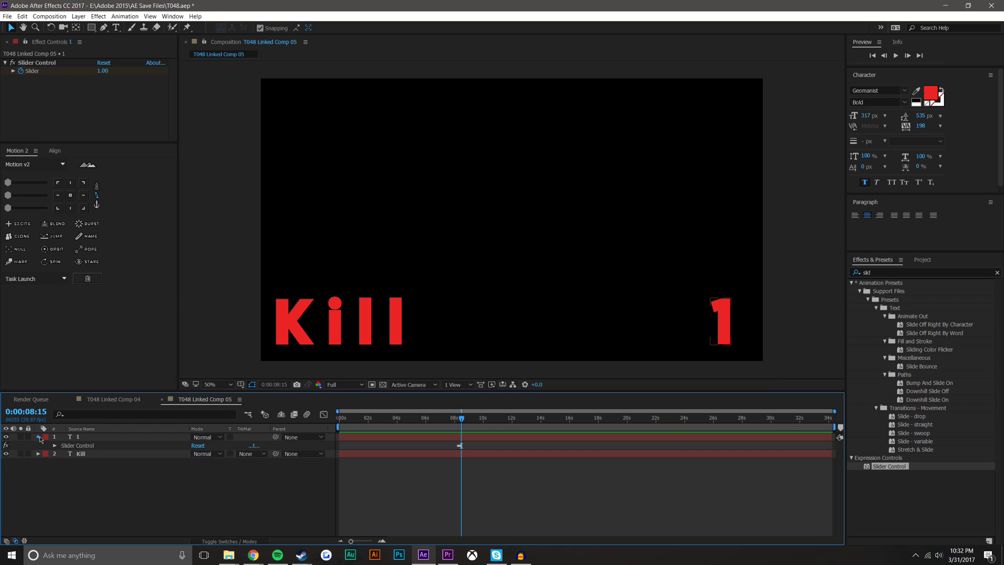
{"action": "left_click", "coordinate": [39, 438]}
{"action": "left_click", "coordinate": [38, 437]}
{"action": "left_click", "coordinate": [46, 446]}
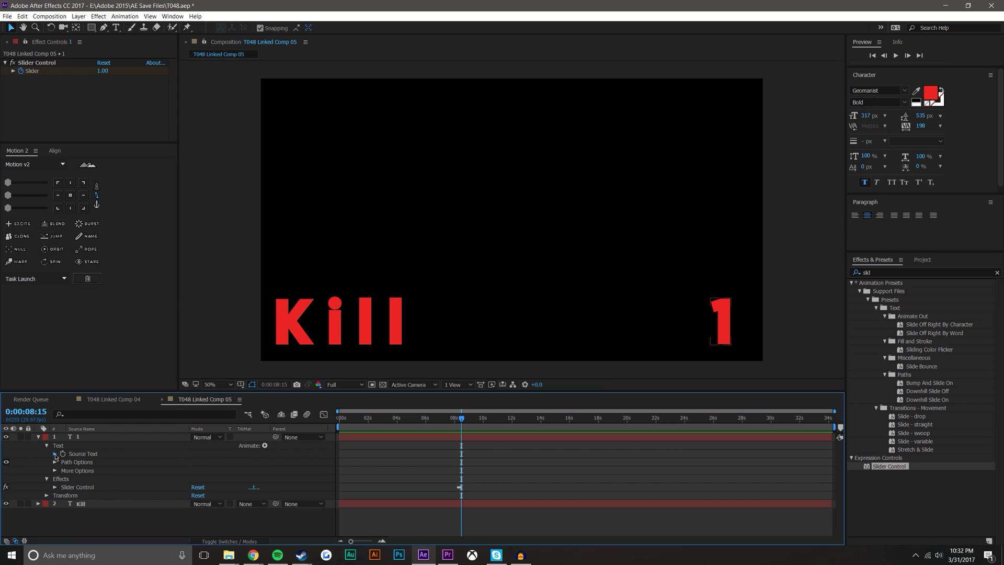
{"action": "left_click", "coordinate": [55, 454]}
Wrap the Source Text expression in Math.round( ) for whole numbers and scrub to verify
{"action": "left_click", "coordinate": [361, 463]}
{"action": "key", "text": "Home"}
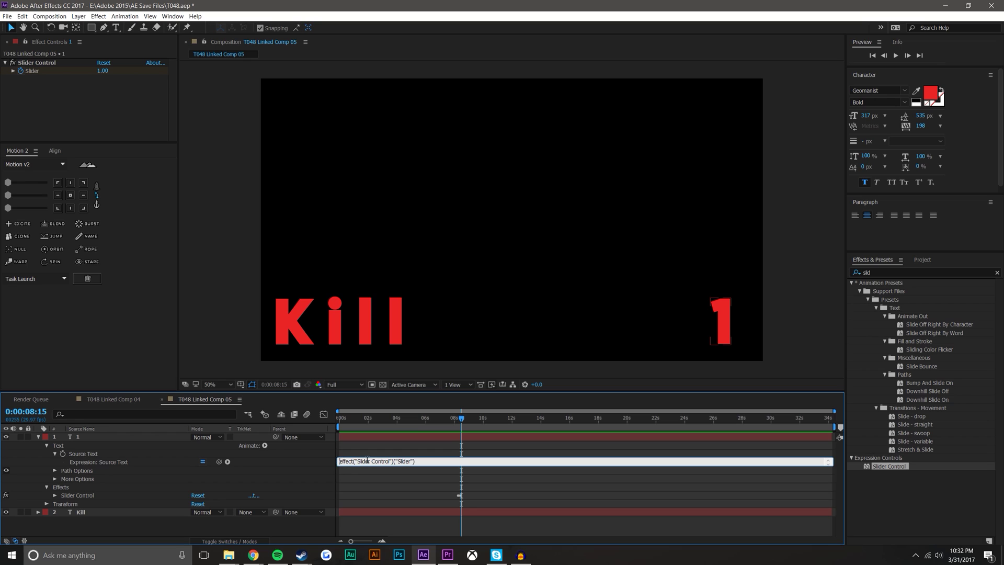
{"action": "type", "text": "Math.round("}
{"action": "left_click", "coordinate": [480, 460]}
{"action": "left_click", "coordinate": [457, 418]}
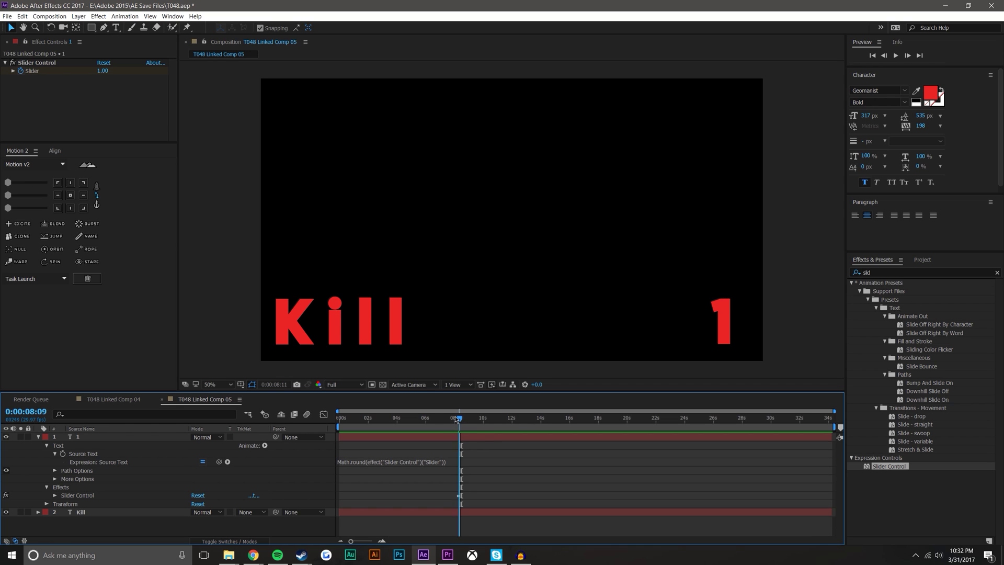
{"action": "left_click_drag", "start_coordinate": [457, 418], "coordinate": [460, 418]}
Collapse the number layer's properties and return to Premiere Pro
{"action": "left_click", "coordinate": [134, 439]}
{"action": "left_click", "coordinate": [37, 437]}
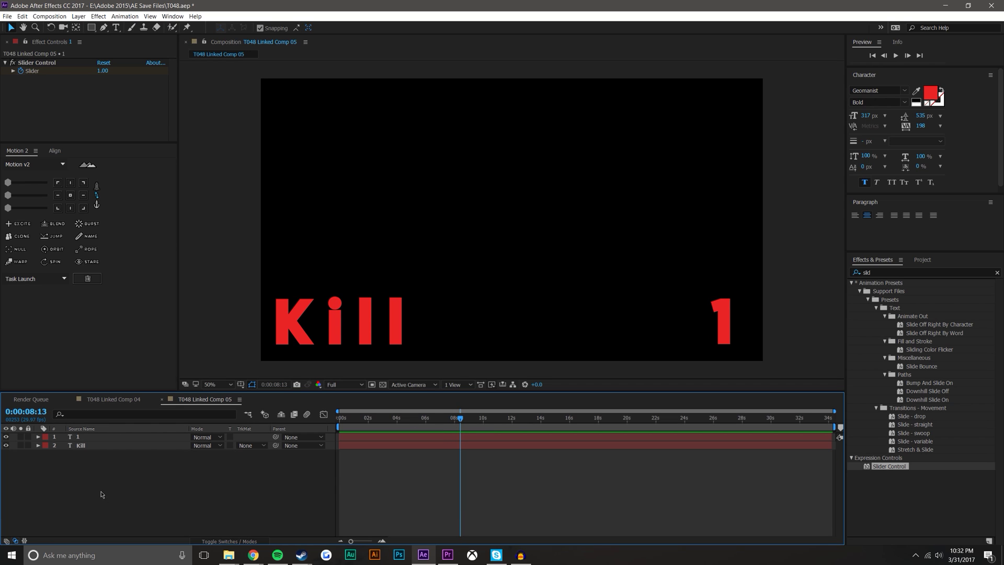
{"action": "left_click", "coordinate": [448, 556]}
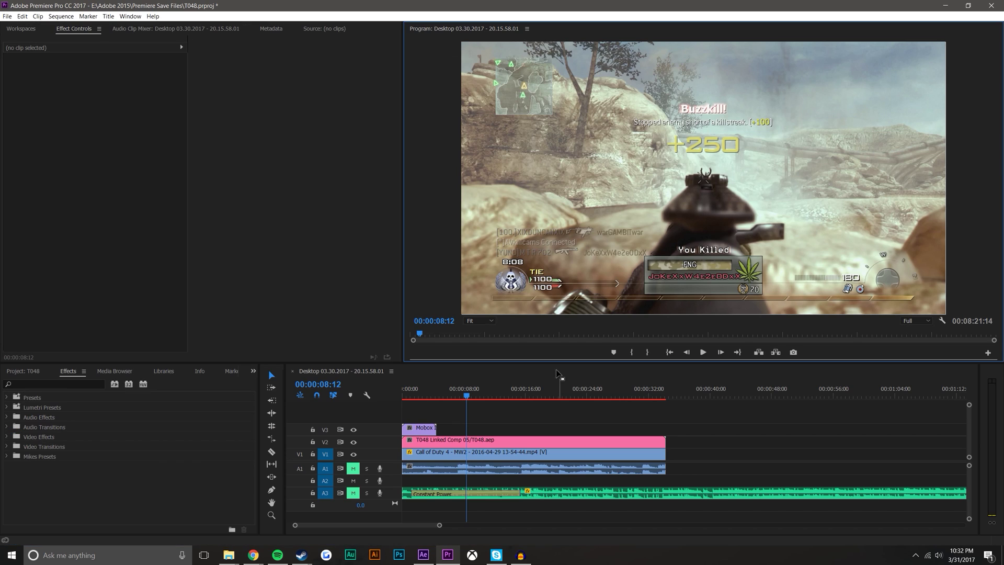
Scrub past the first kill to see the counter turn 1, and copy the second-kill timecode 00:00:16:05
{"action": "left_click", "coordinate": [465, 396]}
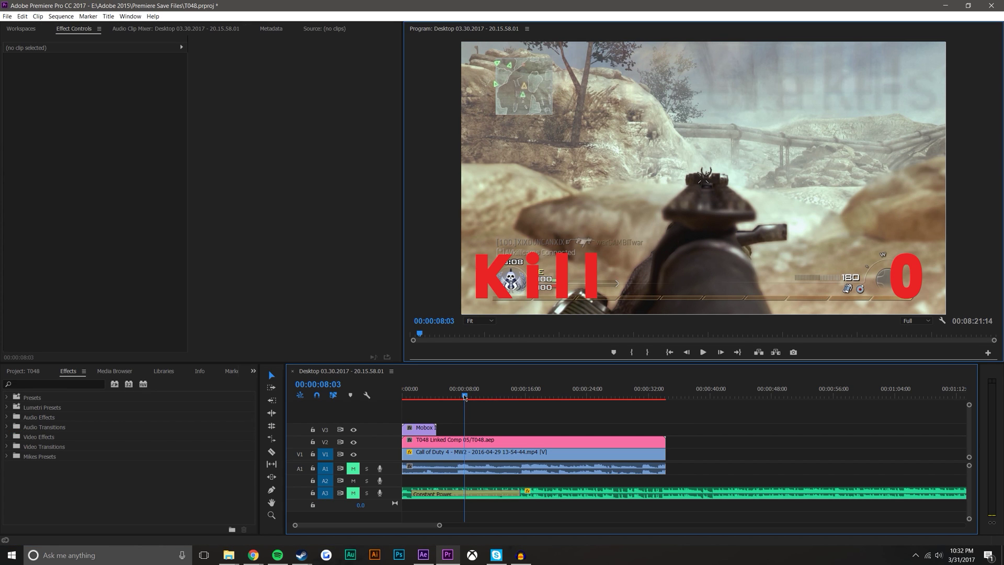
{"action": "left_click_drag", "start_coordinate": [464, 397], "coordinate": [526, 394]}
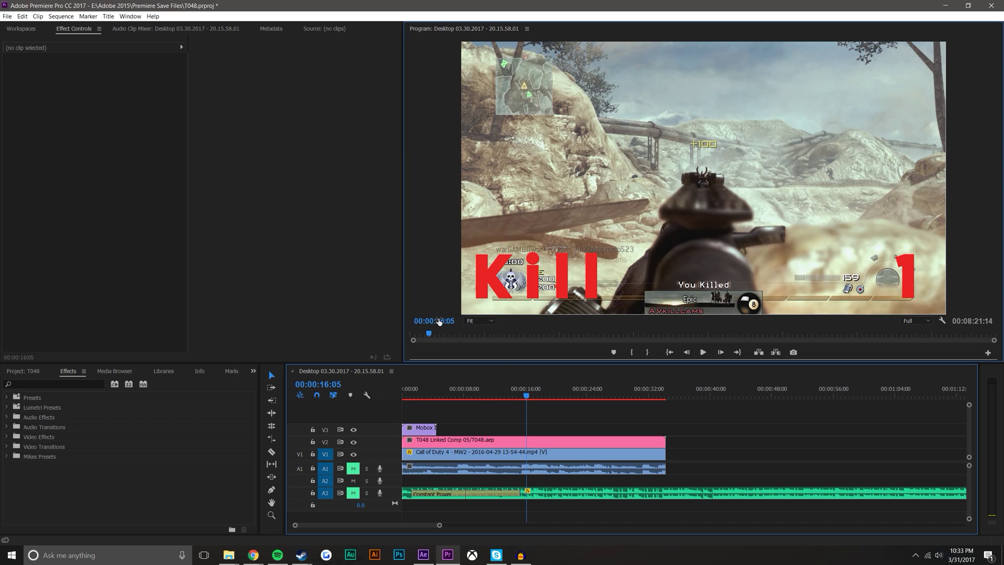
{"action": "left_click", "coordinate": [437, 321]}
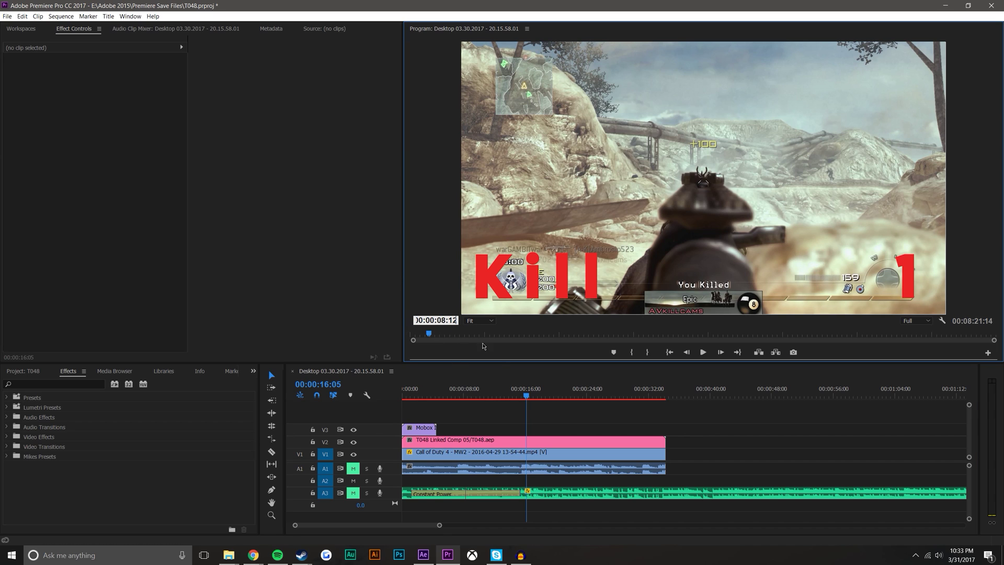
{"action": "key", "text": "Escape"}
{"action": "left_click", "coordinate": [440, 321]}
{"action": "key", "text": "ctrl+c"}
{"action": "left_click", "coordinate": [423, 555]}
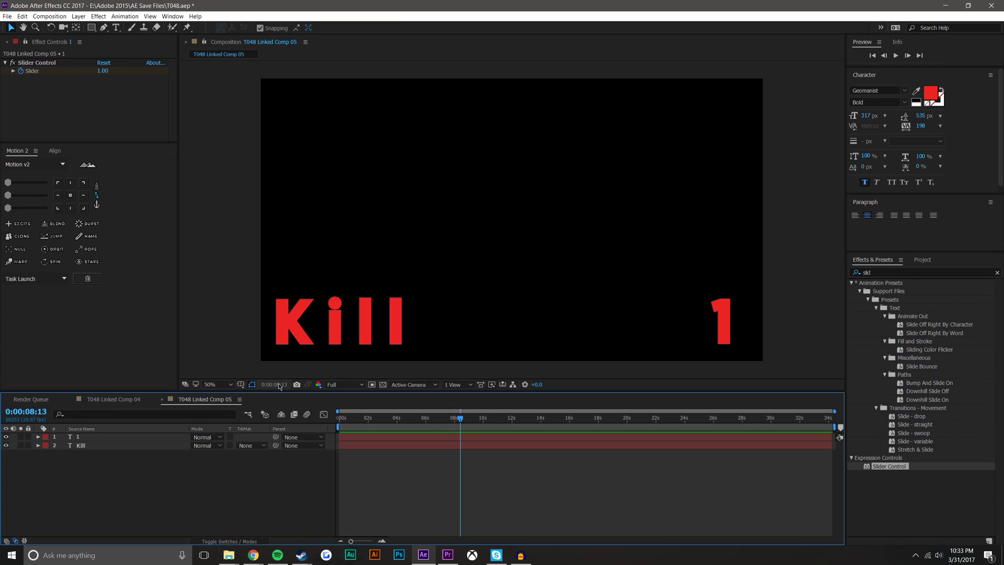
Jump to 0:00:16:05 and add a Slider keyframe on the number layer
{"action": "left_click", "coordinate": [273, 385]}
{"action": "key", "text": "ctrl+v"}
{"action": "left_click", "coordinate": [269, 305]}
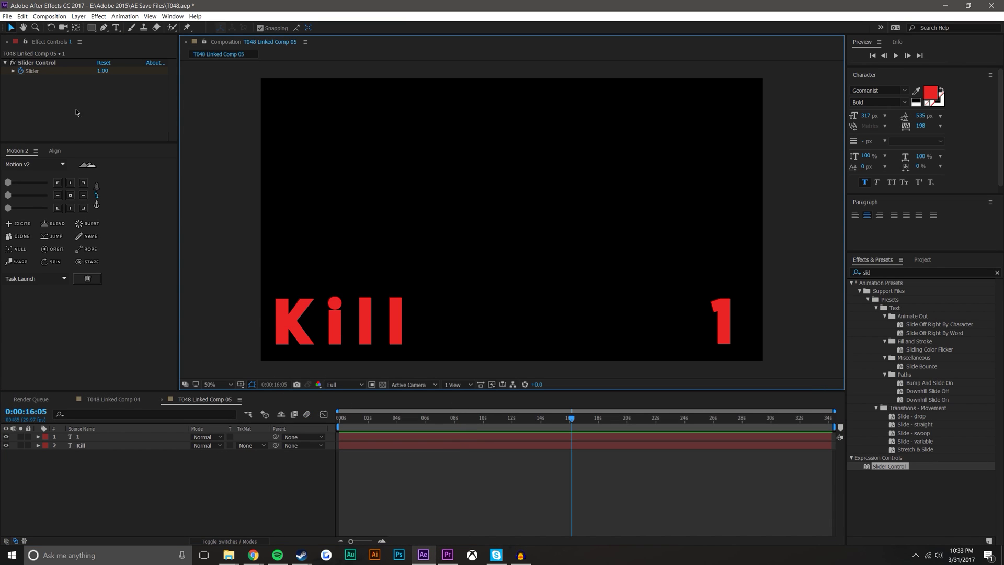
{"action": "left_click", "coordinate": [85, 439]}
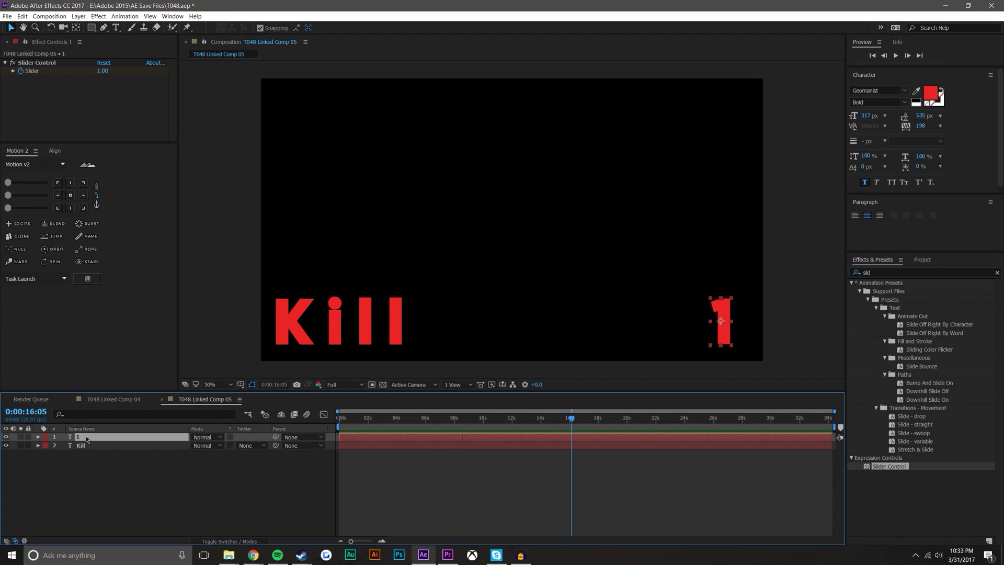
{"action": "key", "text": "u"}
{"action": "left_click", "coordinate": [14, 455]}
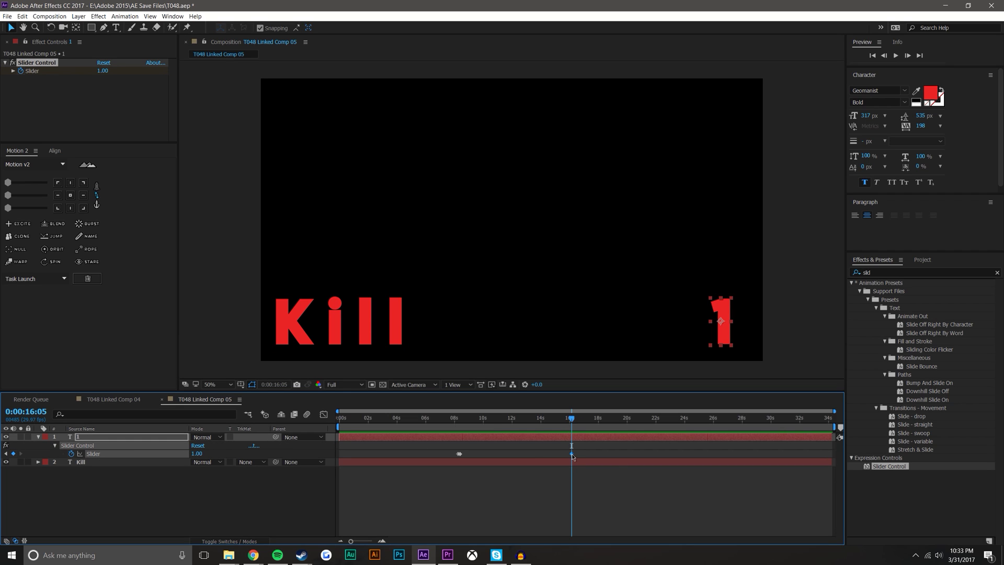
Set the new Slider keyframe value to 2, then switch back to Premiere Pro
{"action": "left_click", "coordinate": [103, 71]}
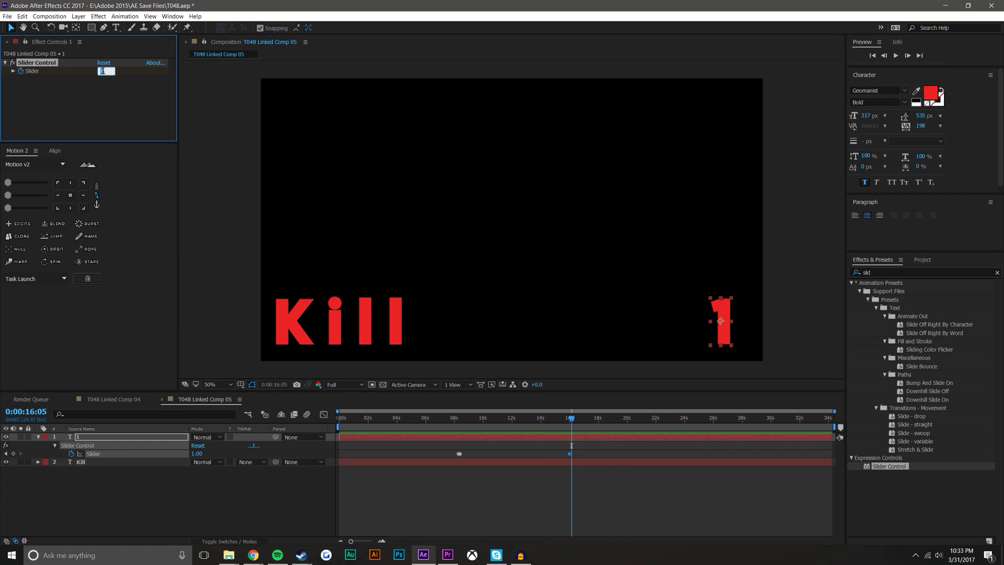
{"action": "type", "text": "2"}
{"action": "key", "text": "Return"}
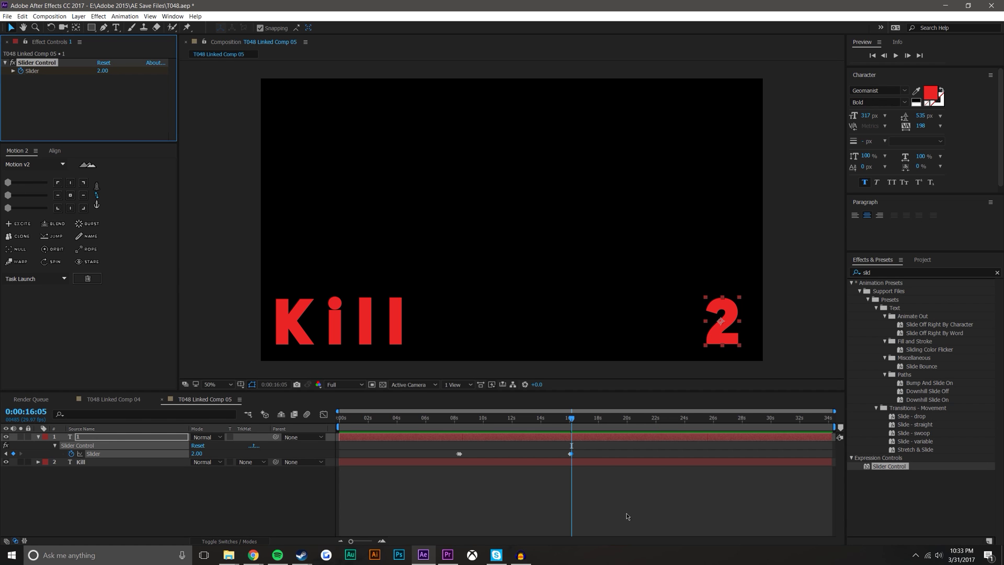
{"action": "left_click", "coordinate": [622, 514]}
{"action": "left_click", "coordinate": [448, 555]}
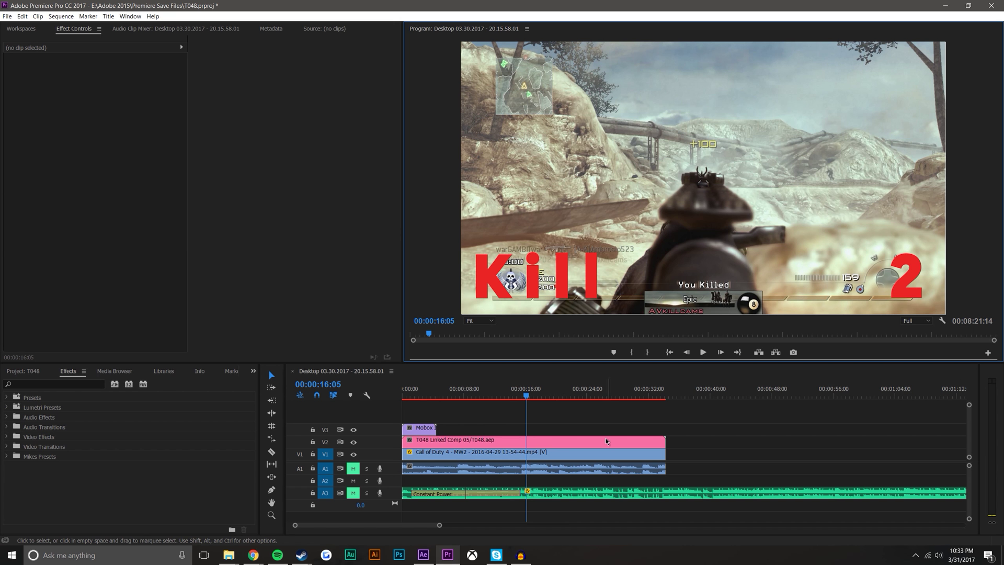
{"action": "left_click_drag", "start_coordinate": [526, 397], "coordinate": [524, 397]}
{"action": "left_click", "coordinate": [703, 352]}
{"action": "left_click", "coordinate": [703, 353]}
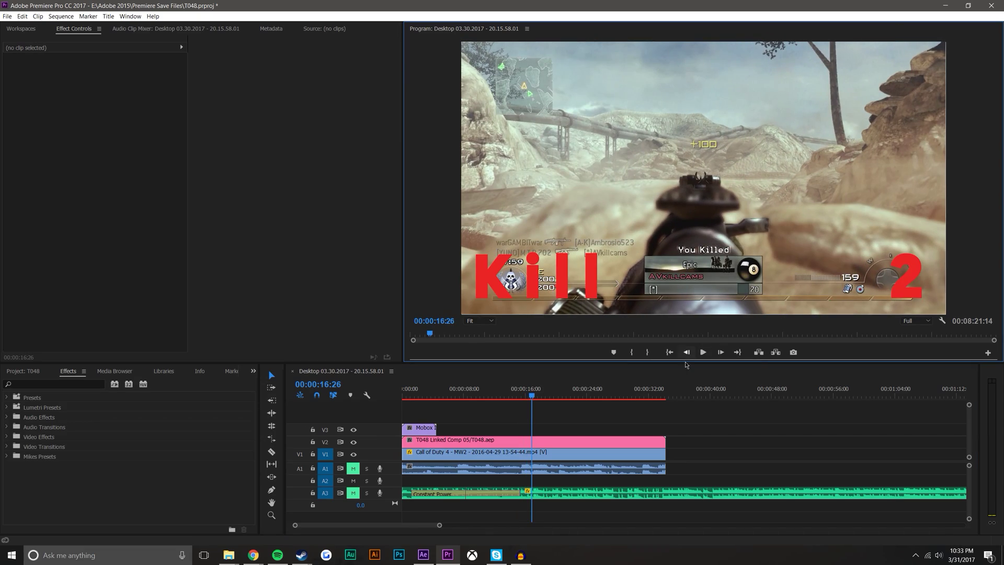
{"action": "left_click", "coordinate": [563, 396]}
{"action": "mouse_move", "coordinate": [563, 396]}
{"action": "left_mouse_down"}
{"action": "mouse_move", "coordinate": [600, 396]}
{"action": "mouse_move", "coordinate": [416, 399]}
{"action": "mouse_move", "coordinate": [566, 408]}
{"action": "left_mouse_up"}
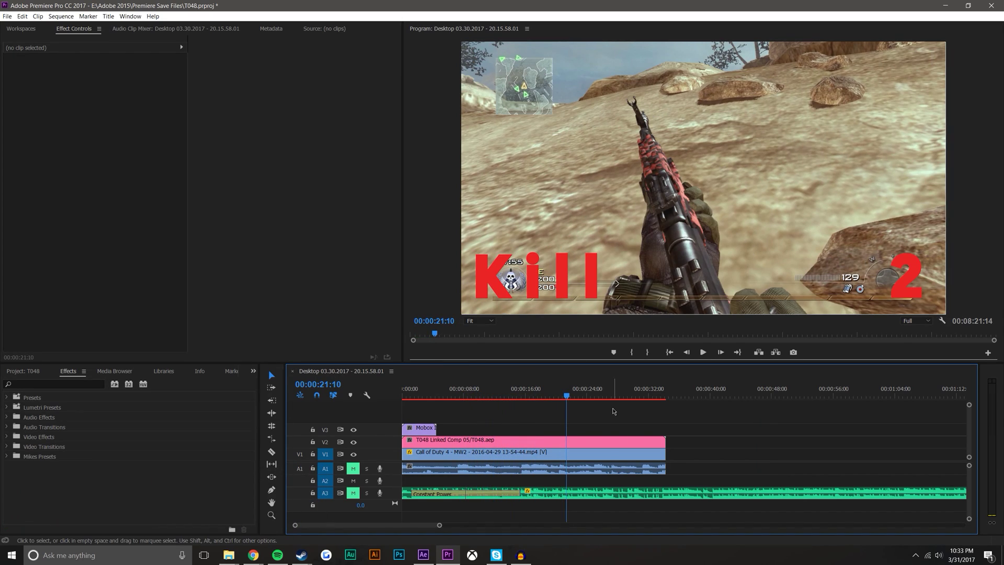